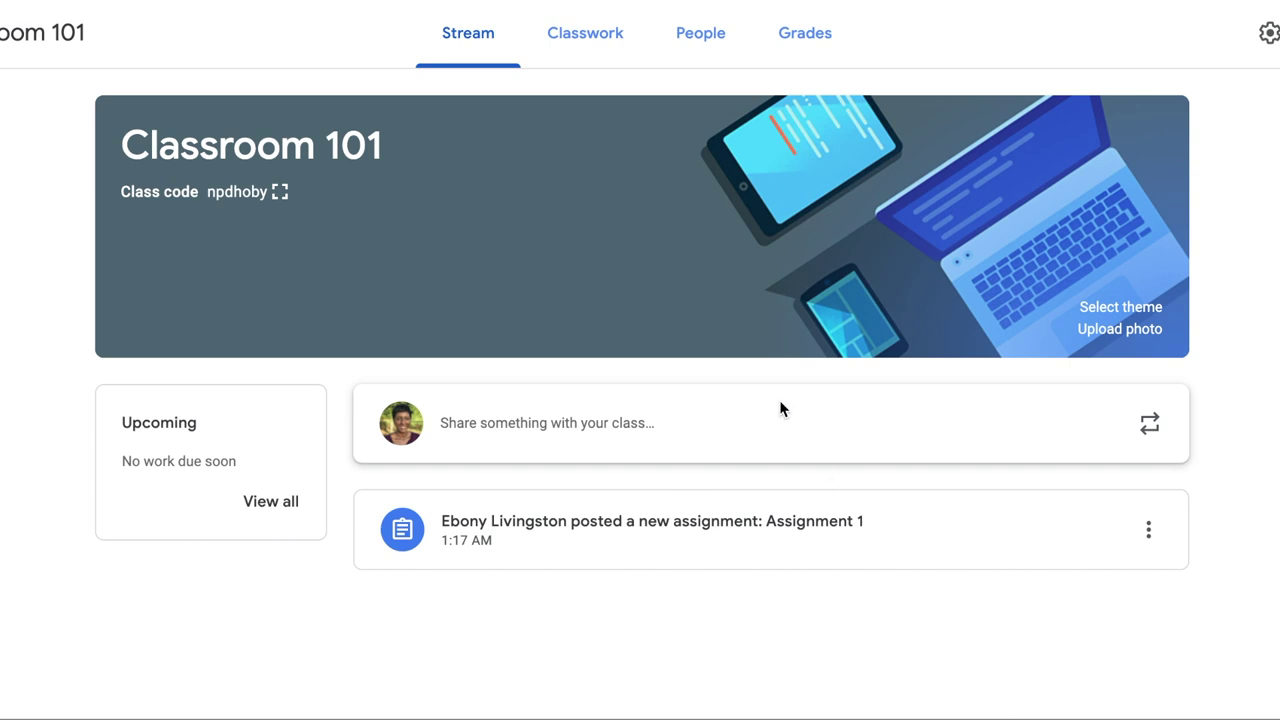
# - Write the class post 'Hello everyone! Don't forget to complete assignments daily!', fixing two typos
pyautogui.click(503, 430)
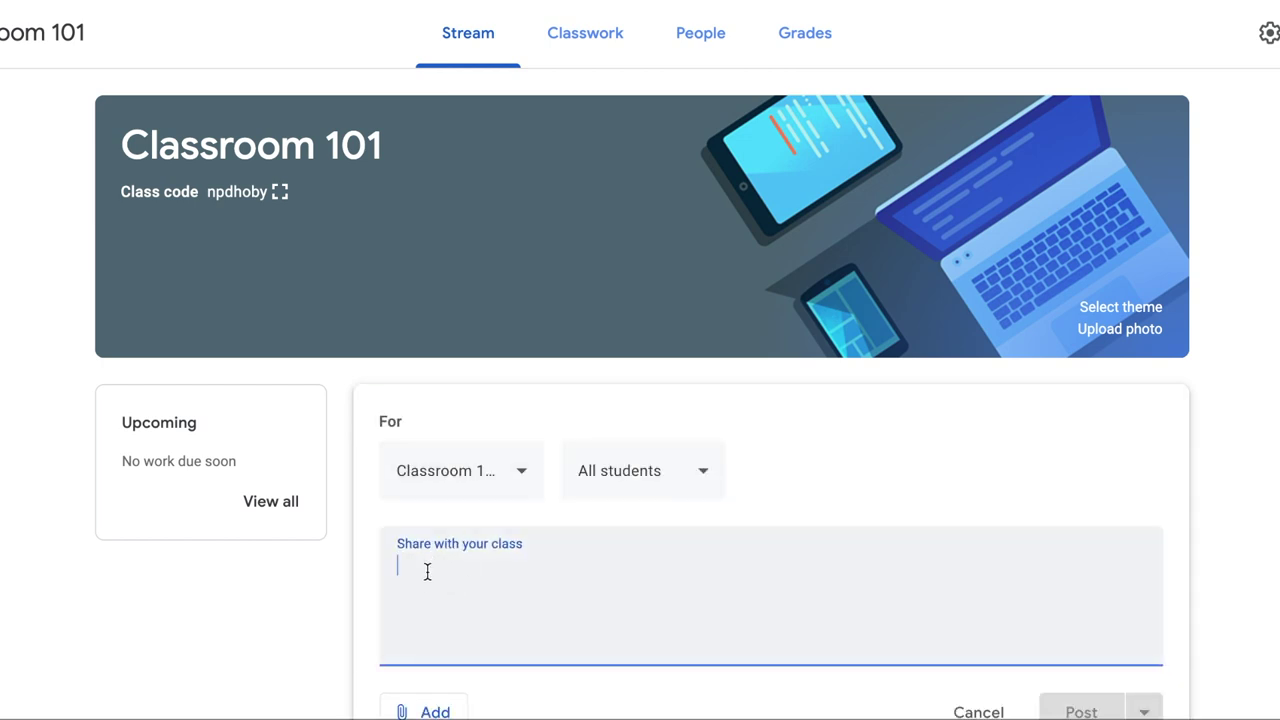
pyautogui.write('Hello eve')
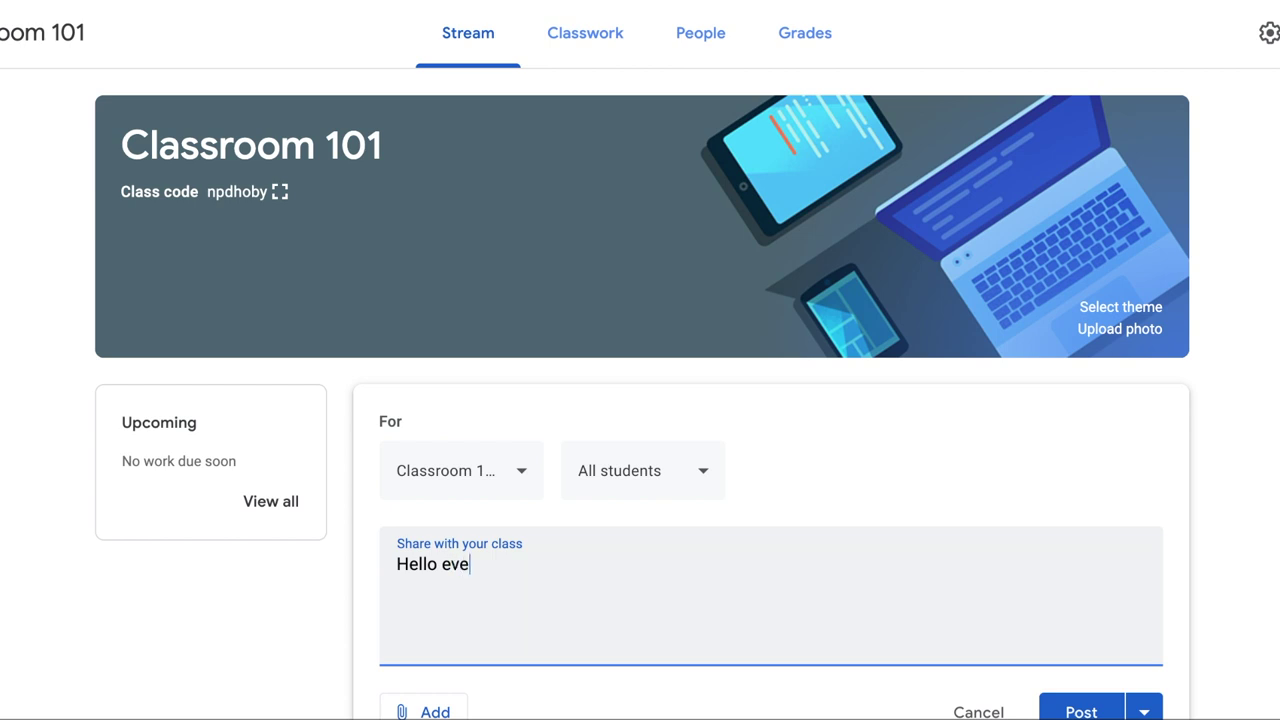
pyautogui.write('ryone! ')
pyautogui.write('C')
pyautogui.press('BackSpace')
pyautogui.write('Don')
pyautogui.write("'t forget ")
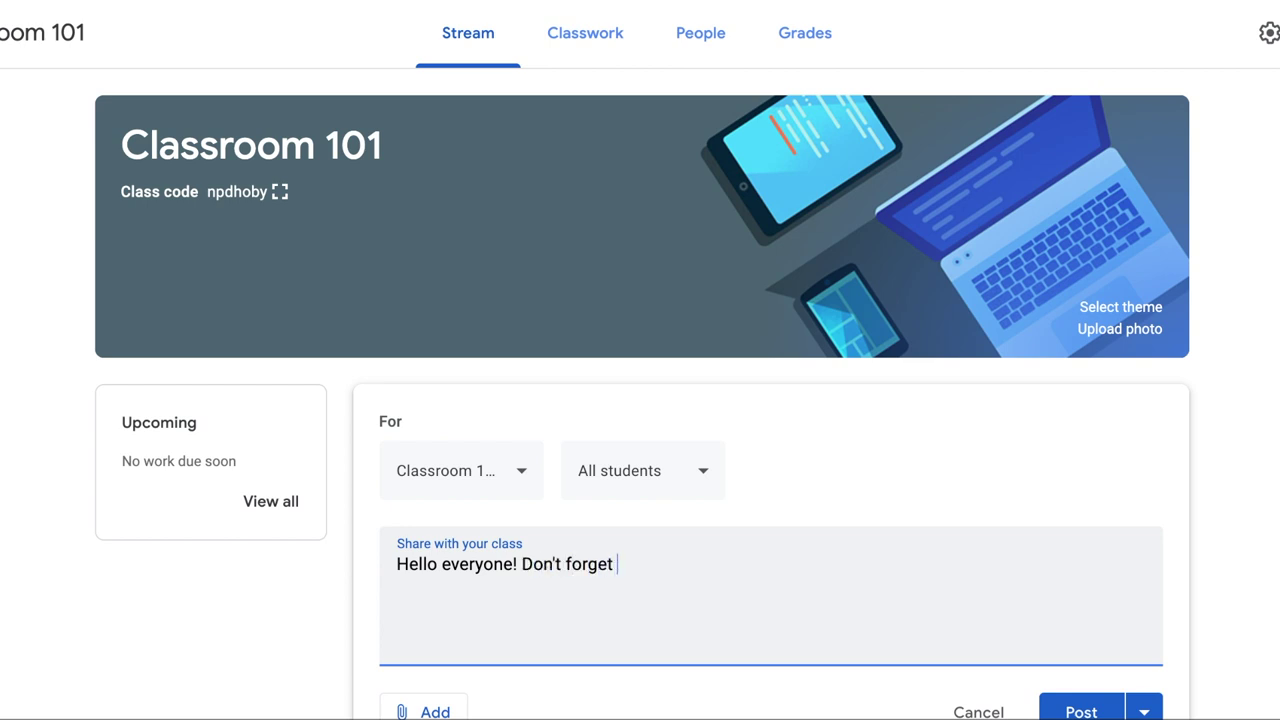
pyautogui.write('to complete as')
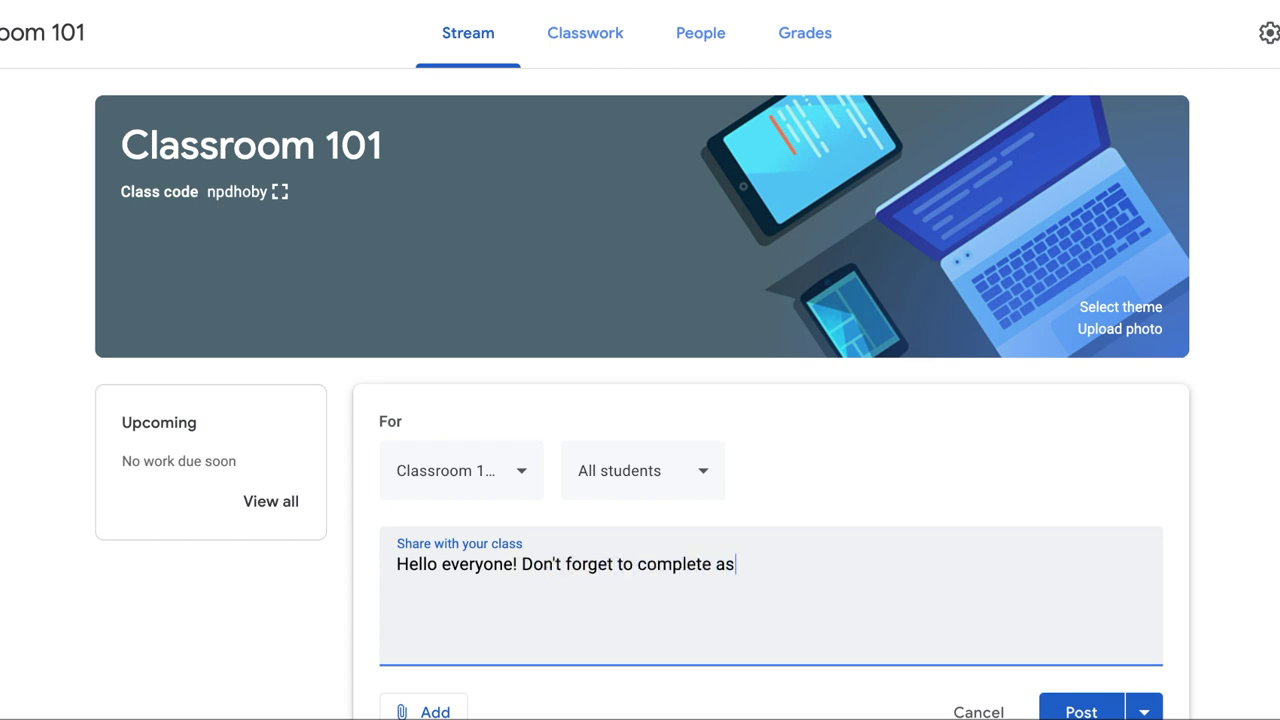
pyautogui.write('signmente')
pyautogui.press('BackSpace')
pyautogui.write('s ')
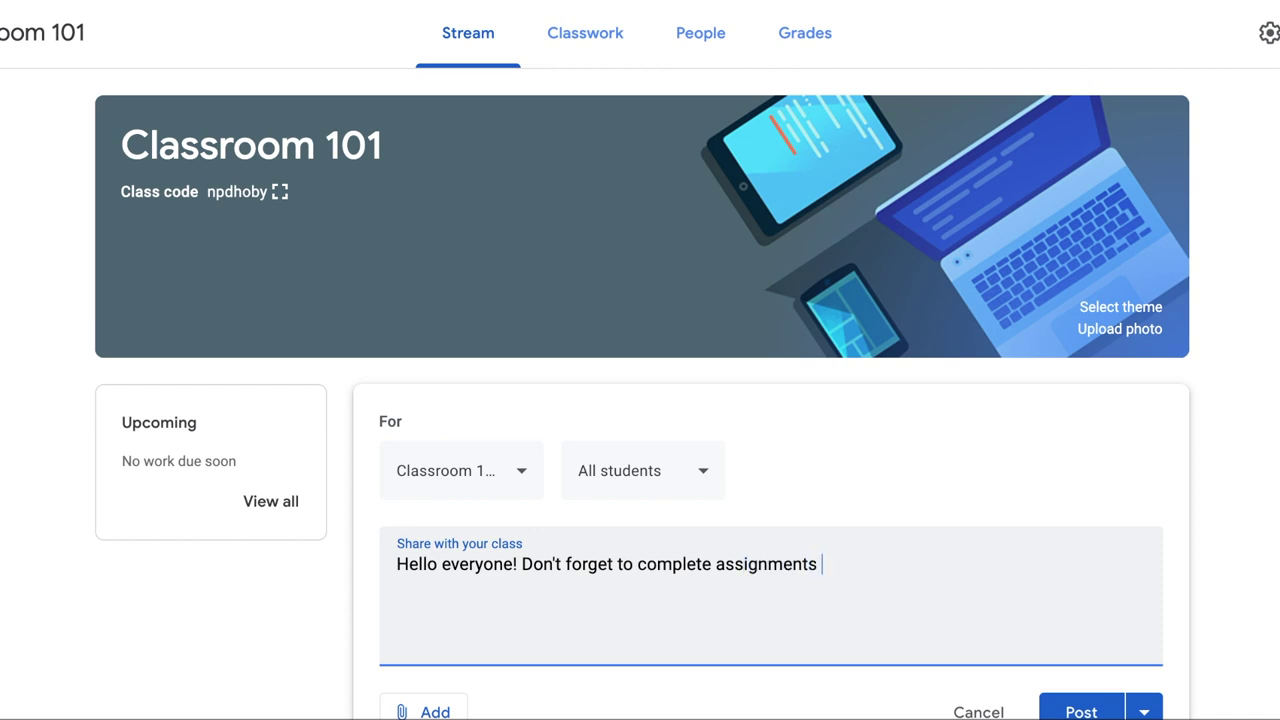
pyautogui.write('daily!')
pyautogui.scroll(-1, 432, 605)
pyautogui.scroll(-2, 432, 605)
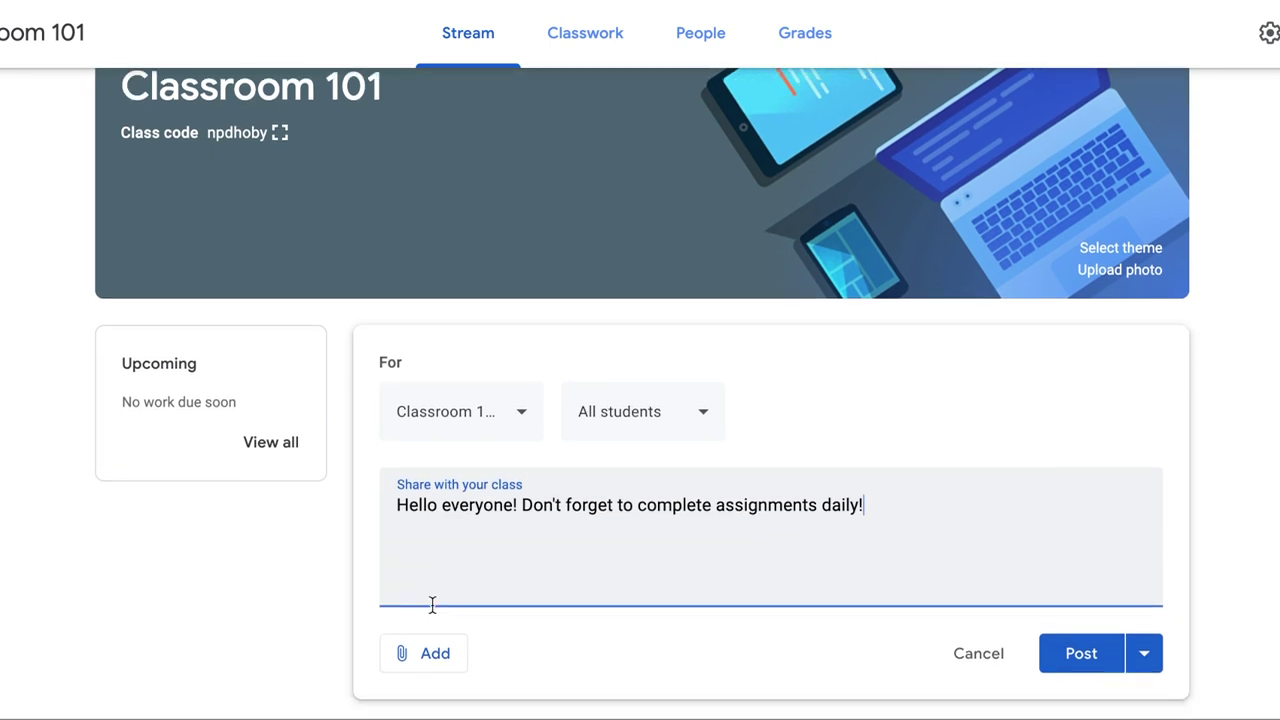
pyautogui.scroll(1, 437, 611)
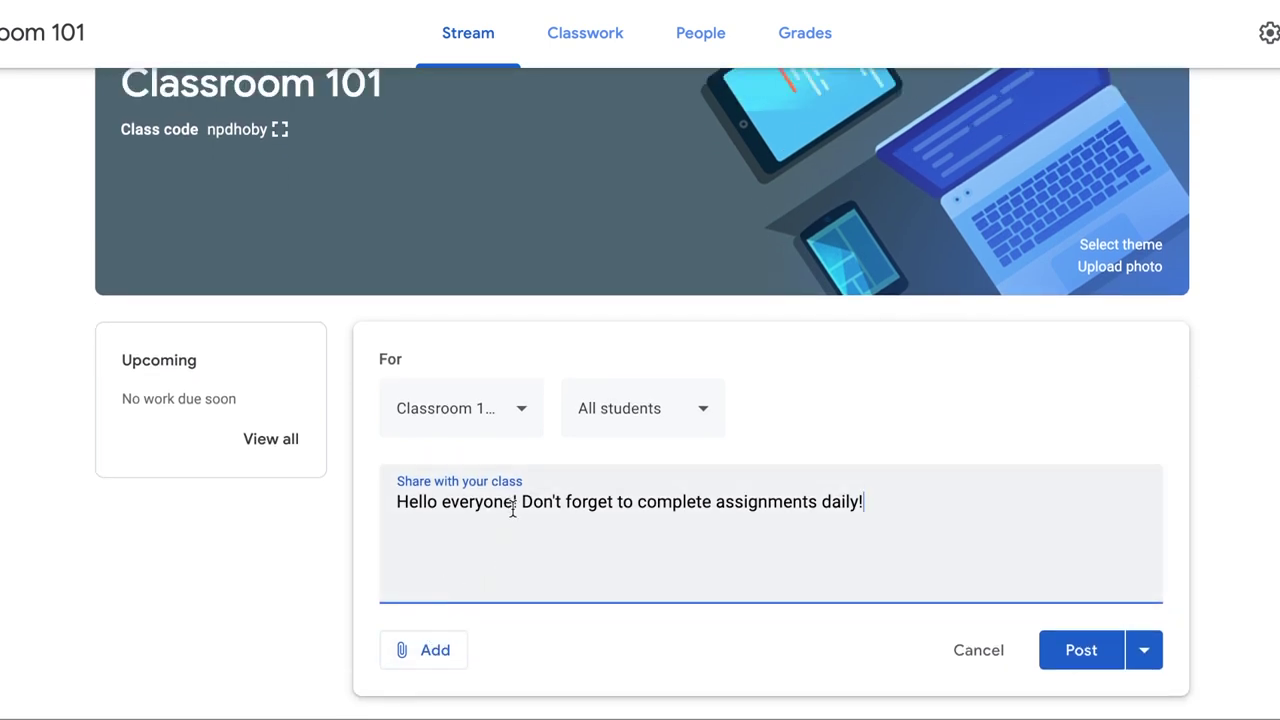
pyautogui.click(701, 415)
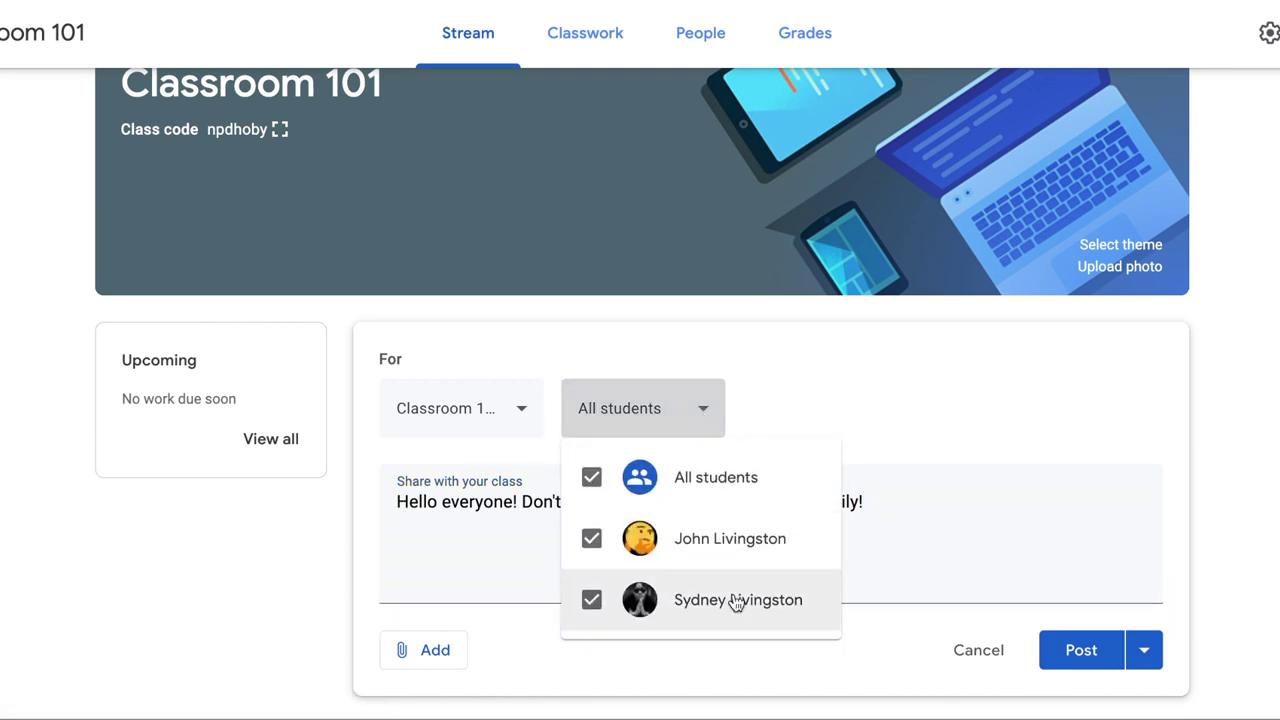
# - Address the announcement to one student instead of All students, keeping the same class
pyautogui.click(591, 477)
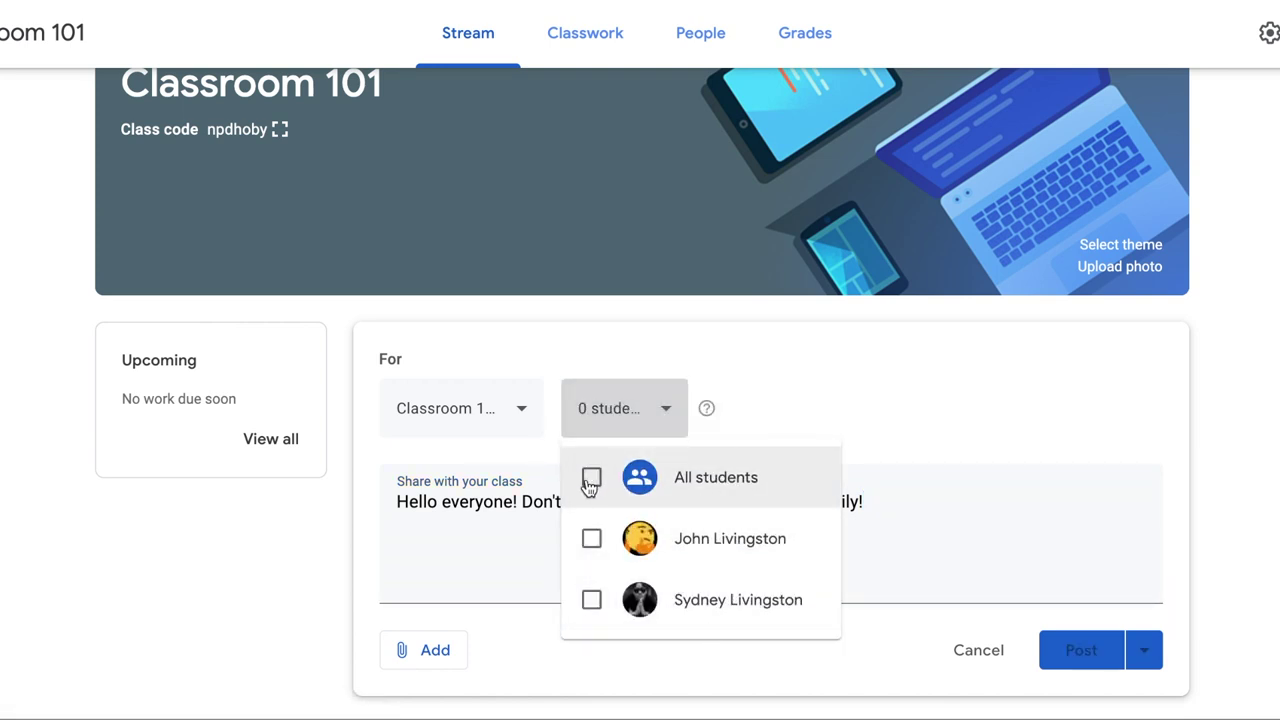
pyautogui.click(591, 538)
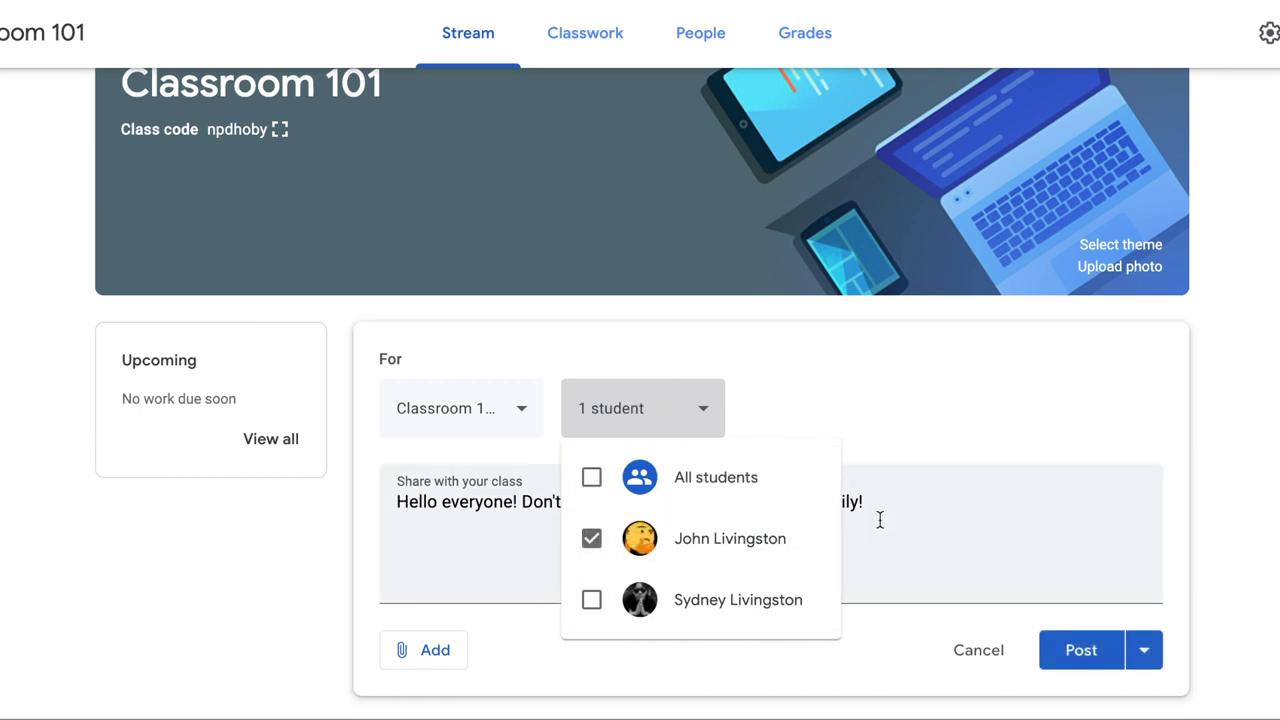
pyautogui.click(911, 564)
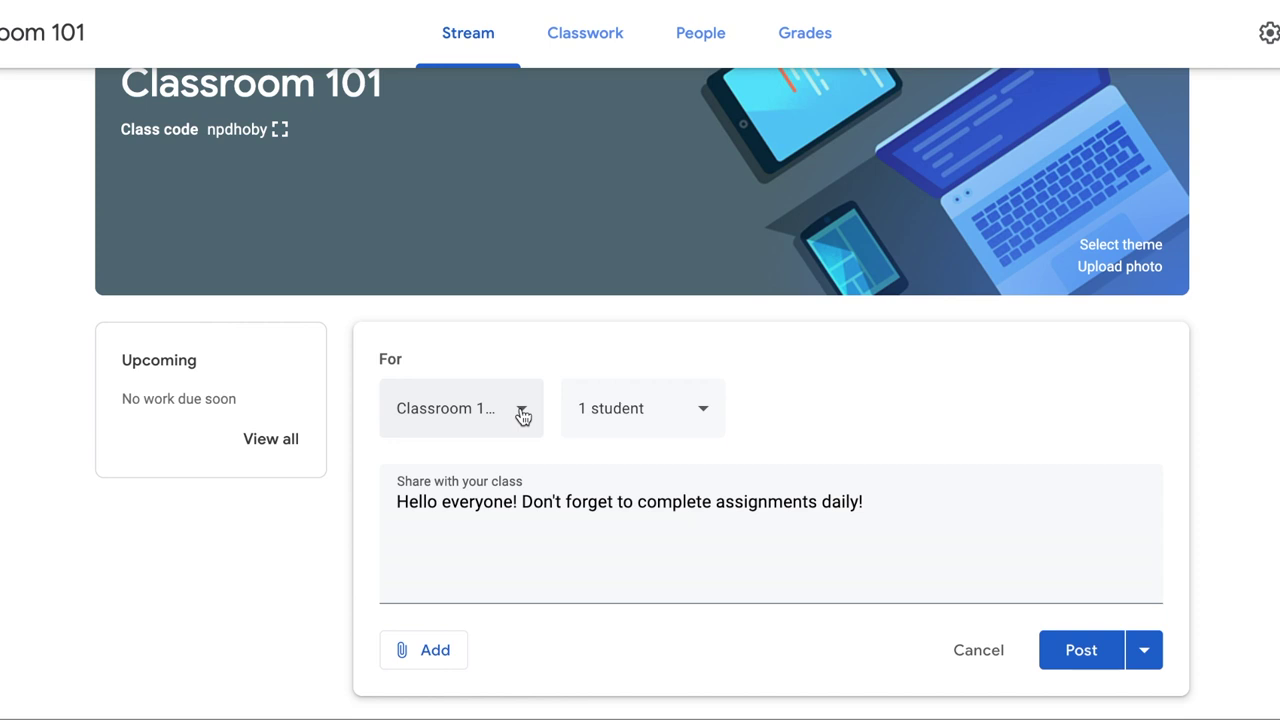
pyautogui.click(521, 412)
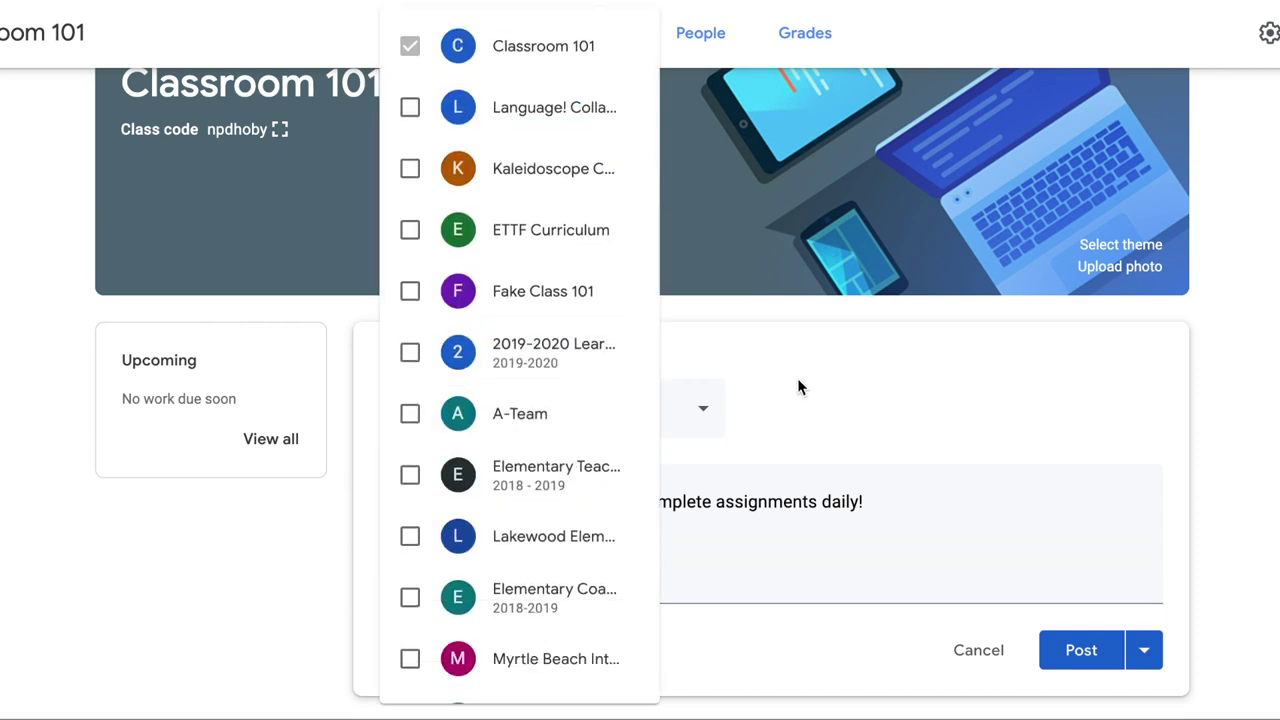
pyautogui.click(810, 376)
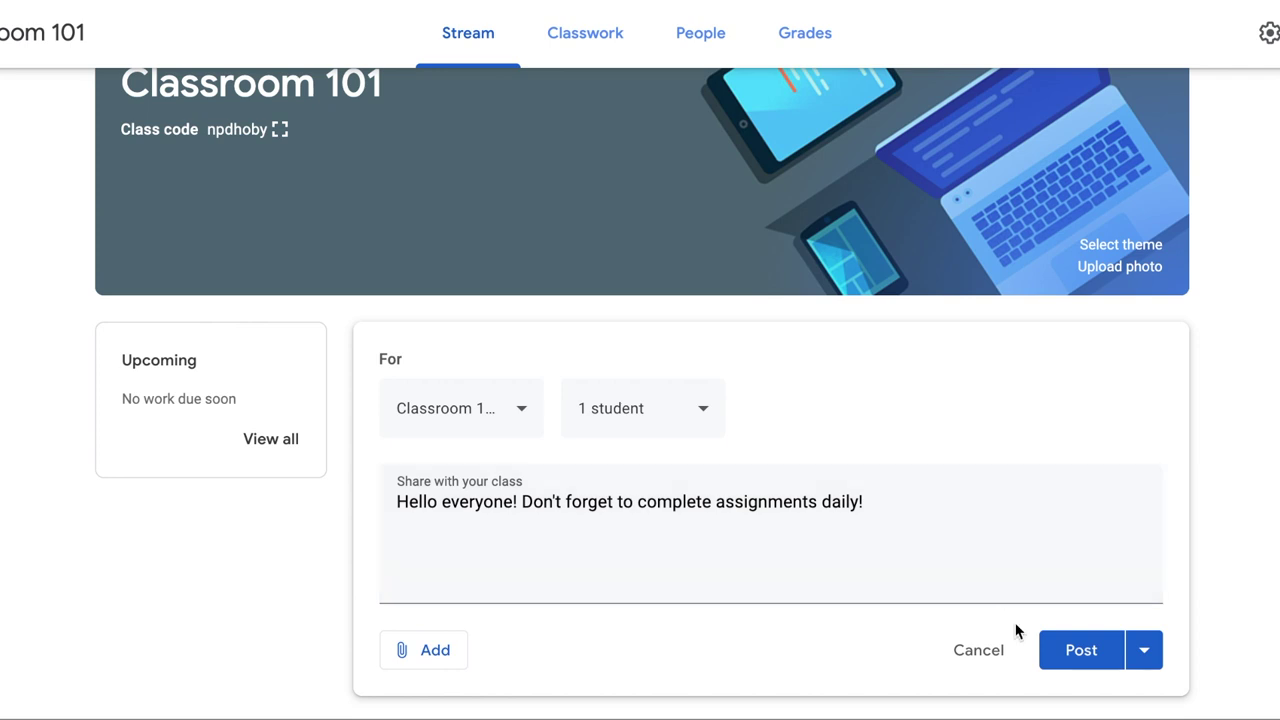
pyautogui.click(1090, 652)
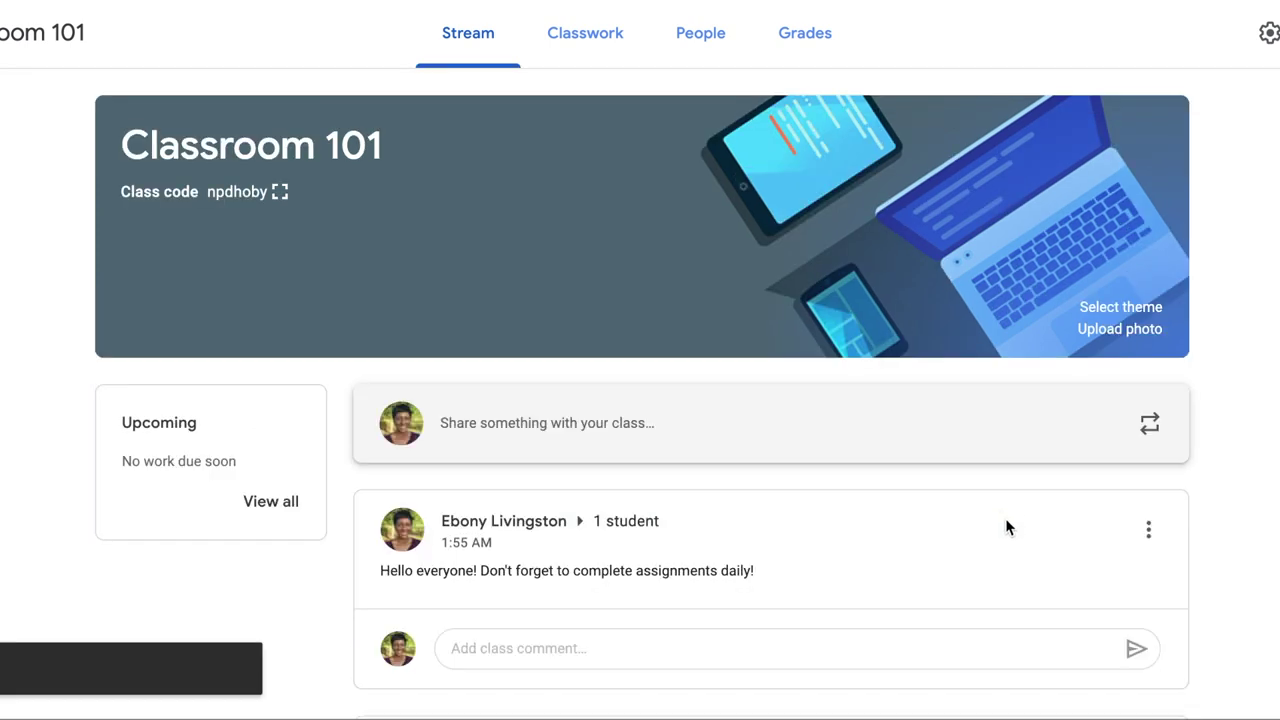
# - Scroll the Classroom 101 stream to the new one-student announcement and reload it
pyautogui.scroll(-1, 1003, 607)
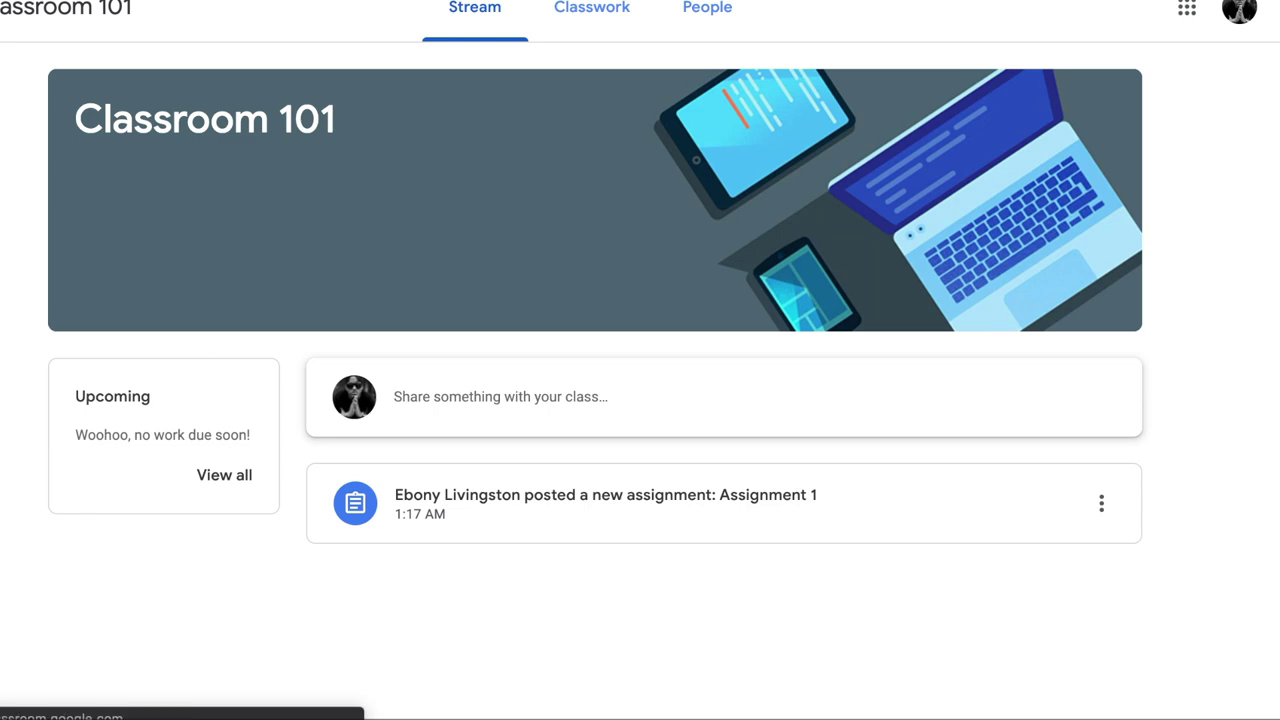
pyautogui.click(138, 12)
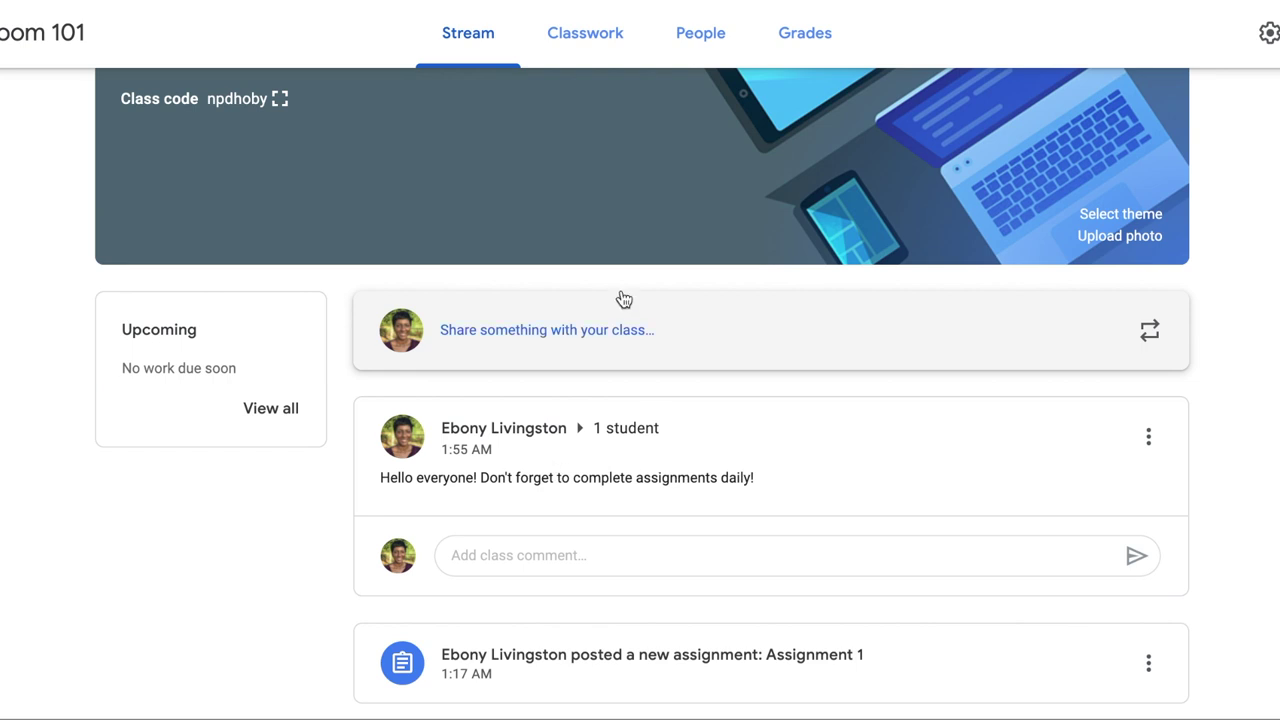
# - From the Classwork tab, start a new assignment via the Create menu
pyautogui.click(586, 26)
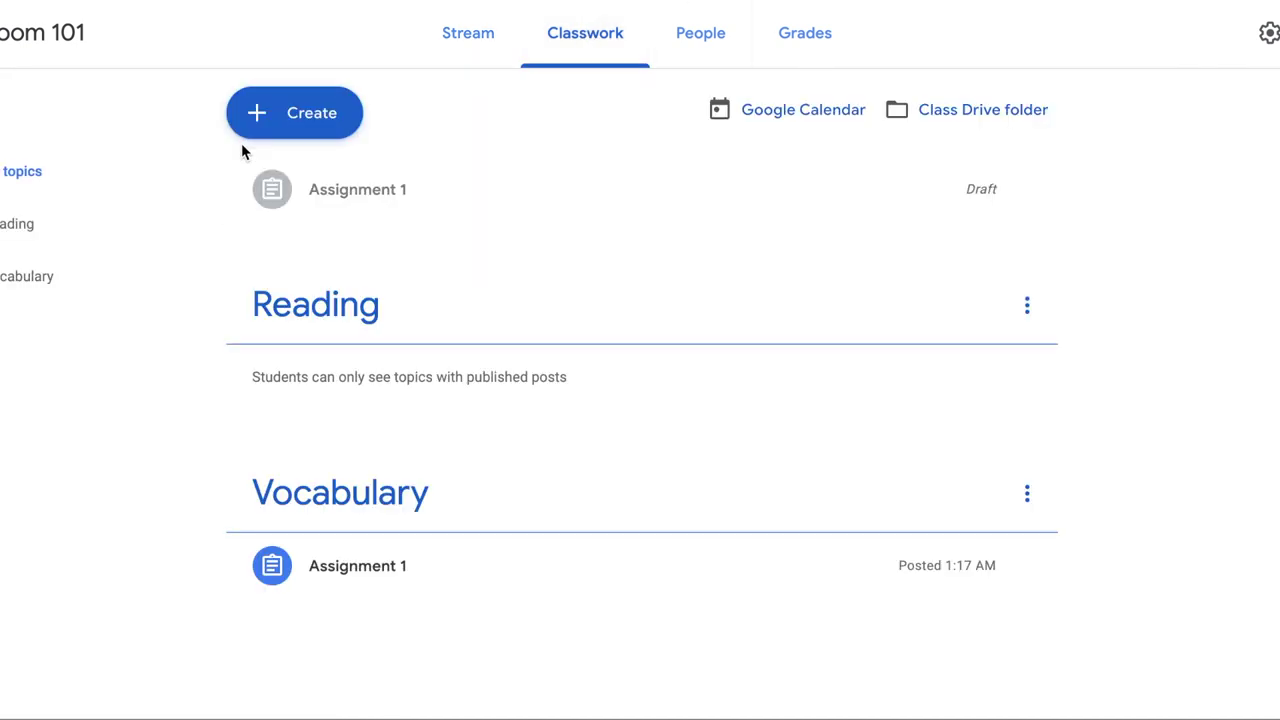
pyautogui.click(263, 118)
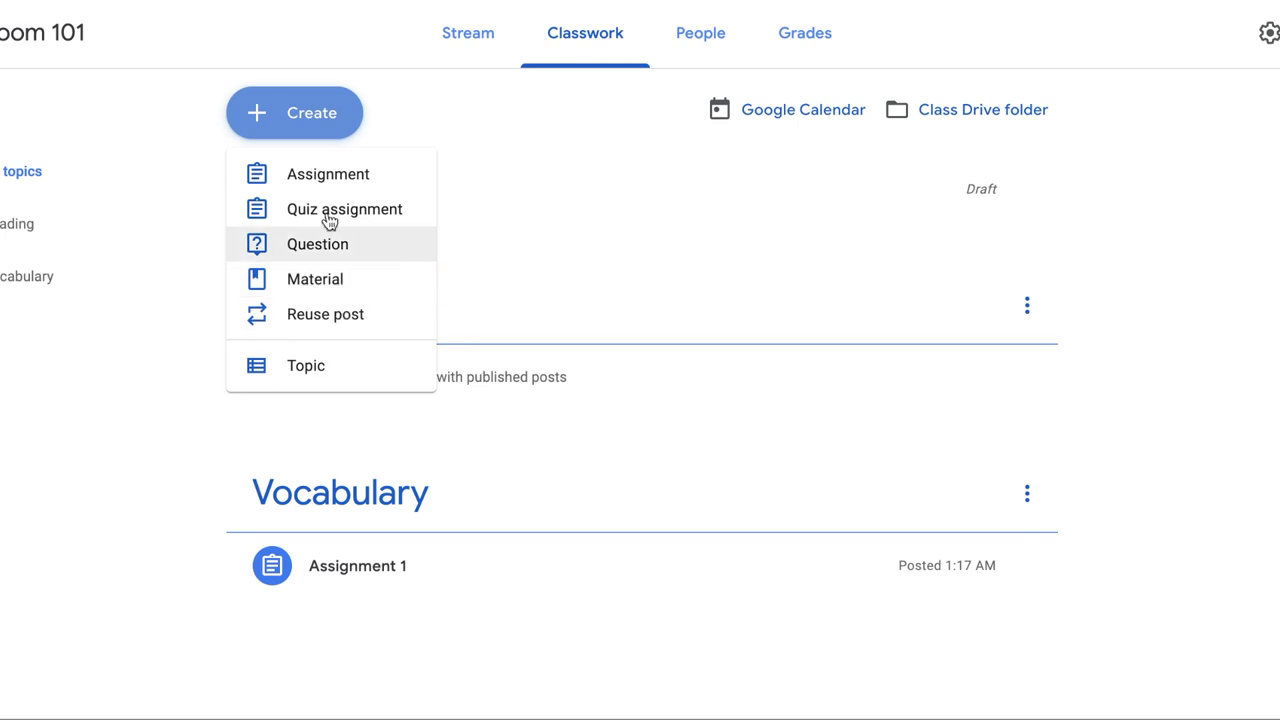
pyautogui.click(328, 175)
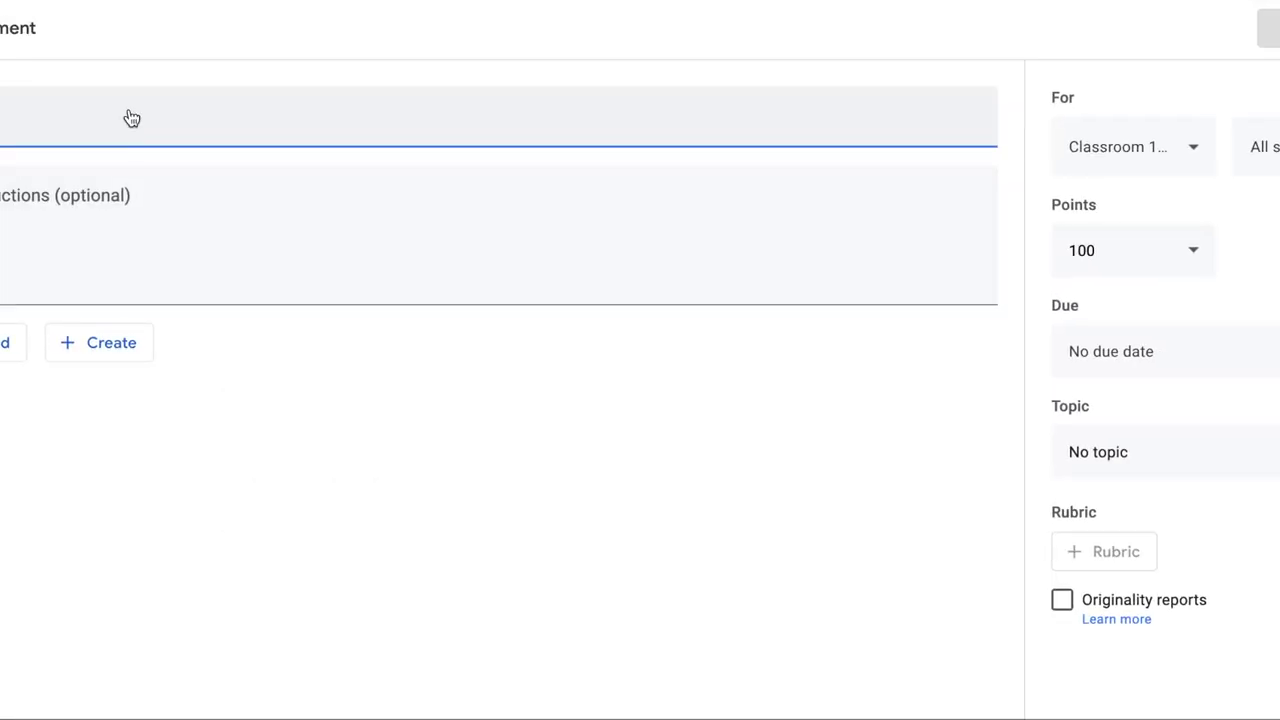
# - Title the assignment 'Assignment 3' and add short instructions ending 'complete.', attaching nothing
pyautogui.write('Assignm')
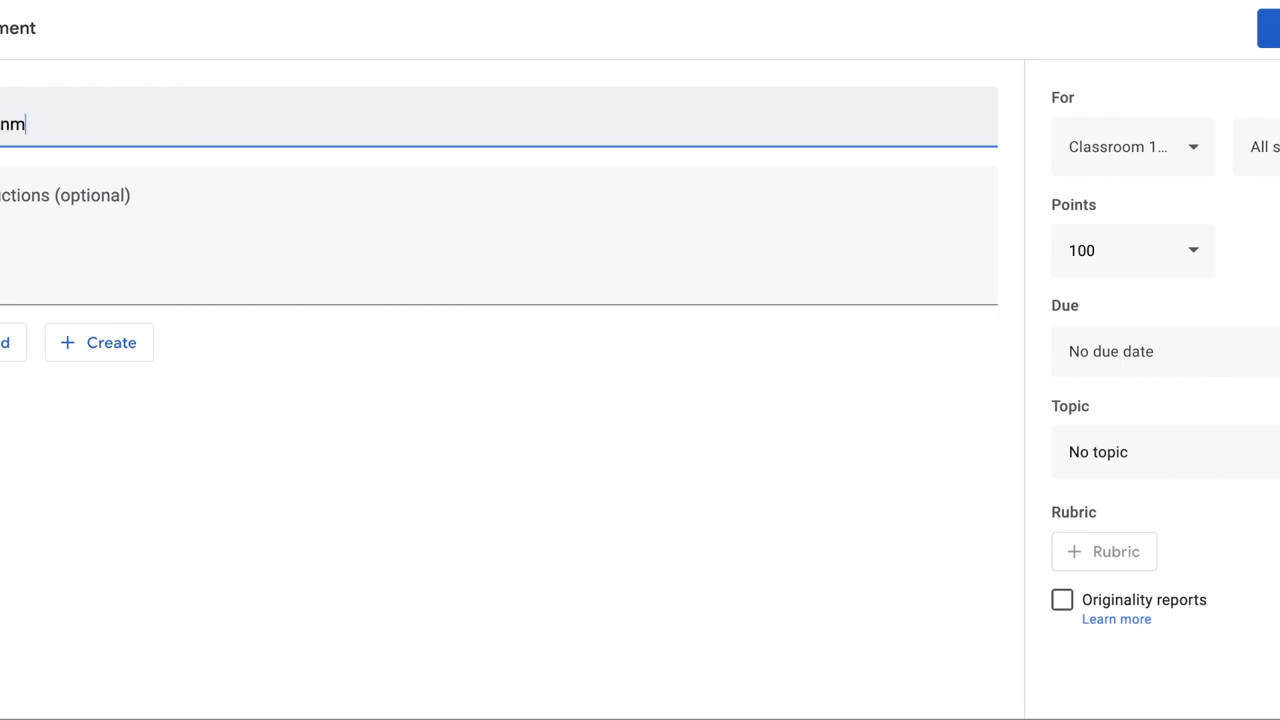
pyautogui.write('et')
pyautogui.press('BackSpace')
pyautogui.write('nt ')
pyautogui.write('3')
pyautogui.click(6, 234)
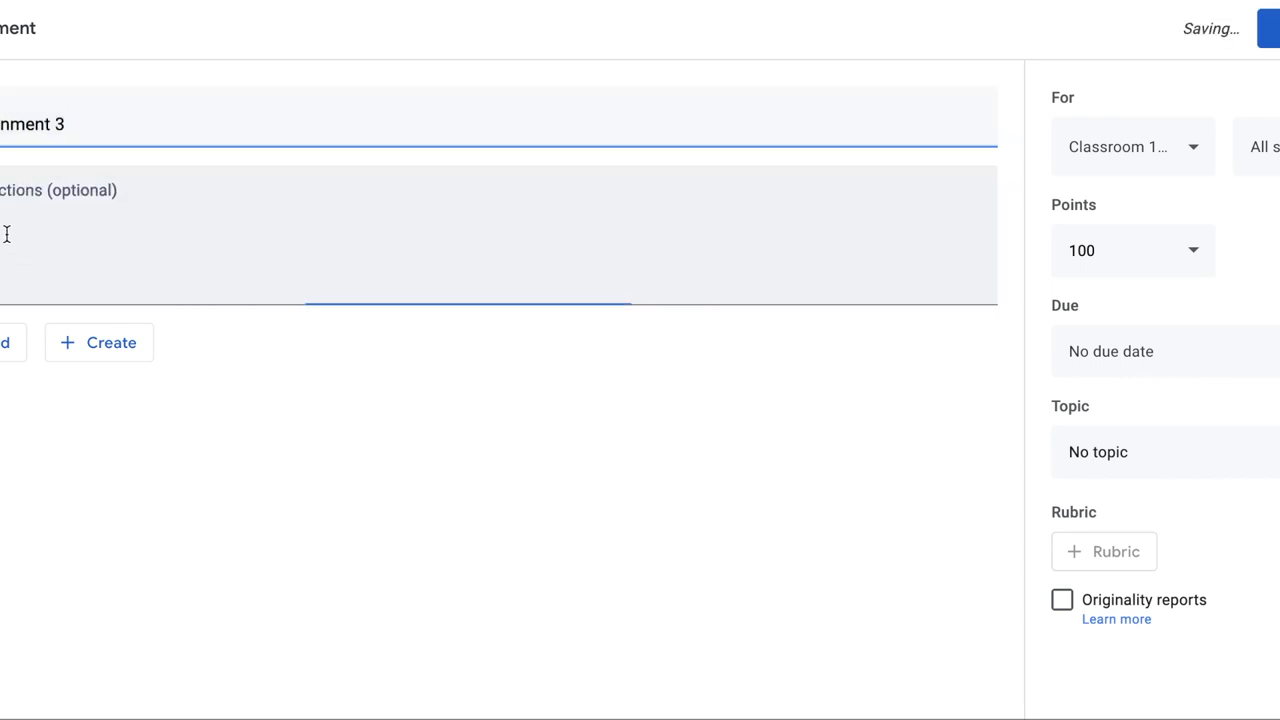
pyautogui.write('e')
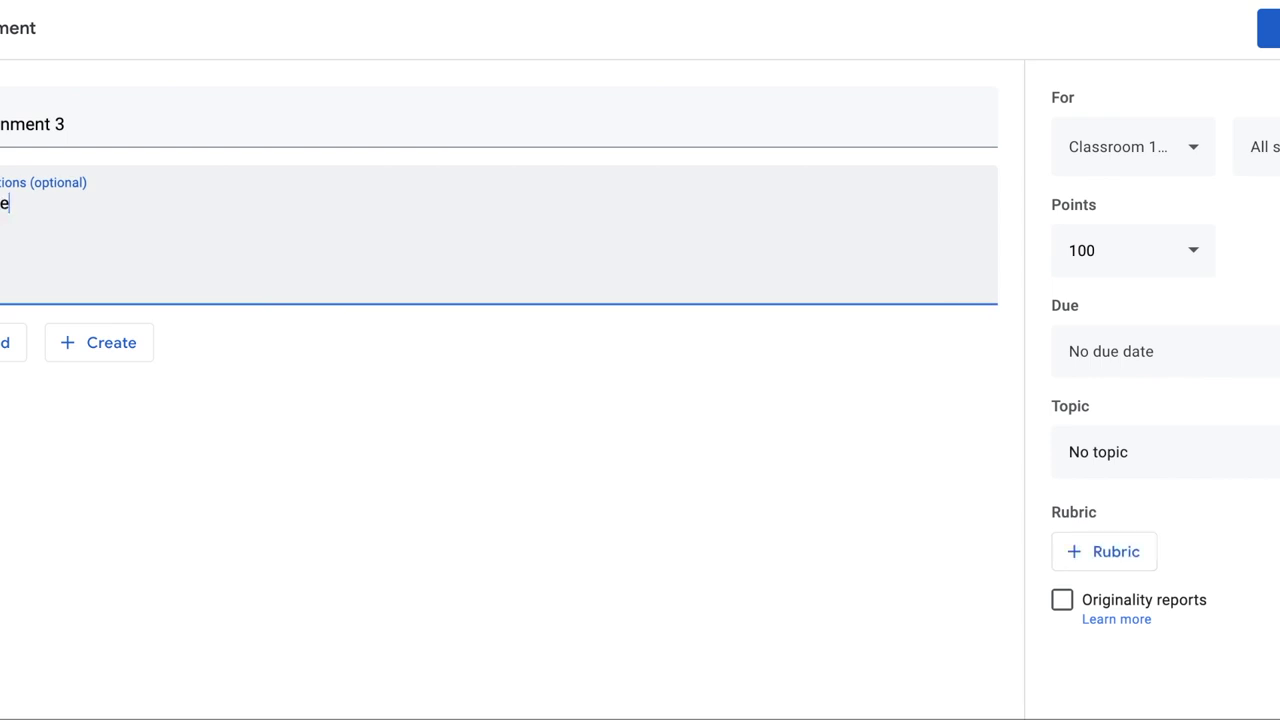
pyautogui.write(' complete.')
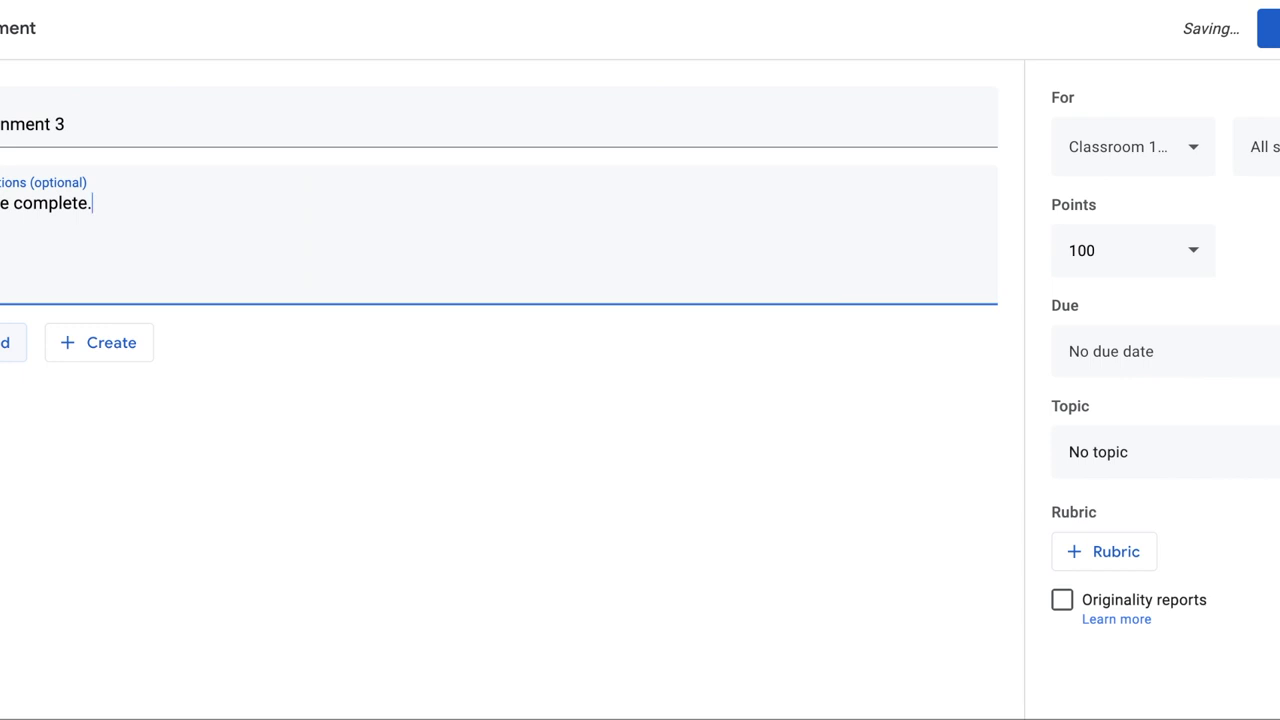
pyautogui.click(8, 342)
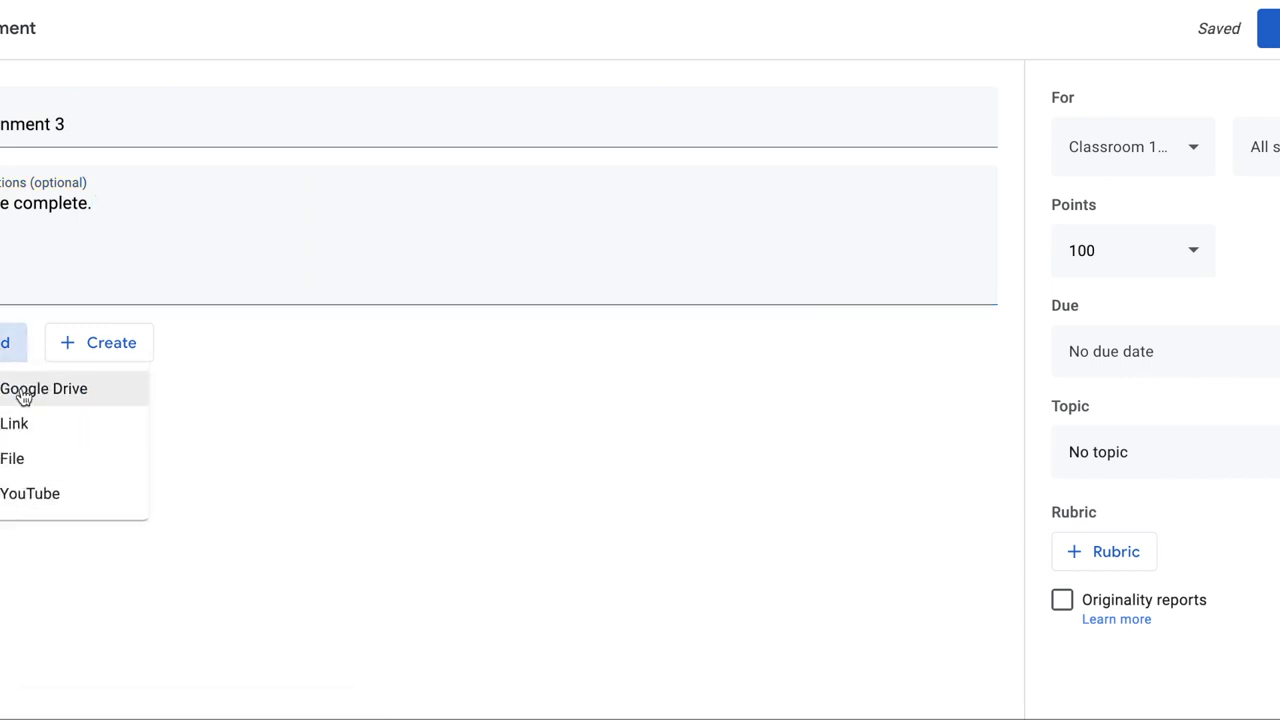
pyautogui.click(15, 282)
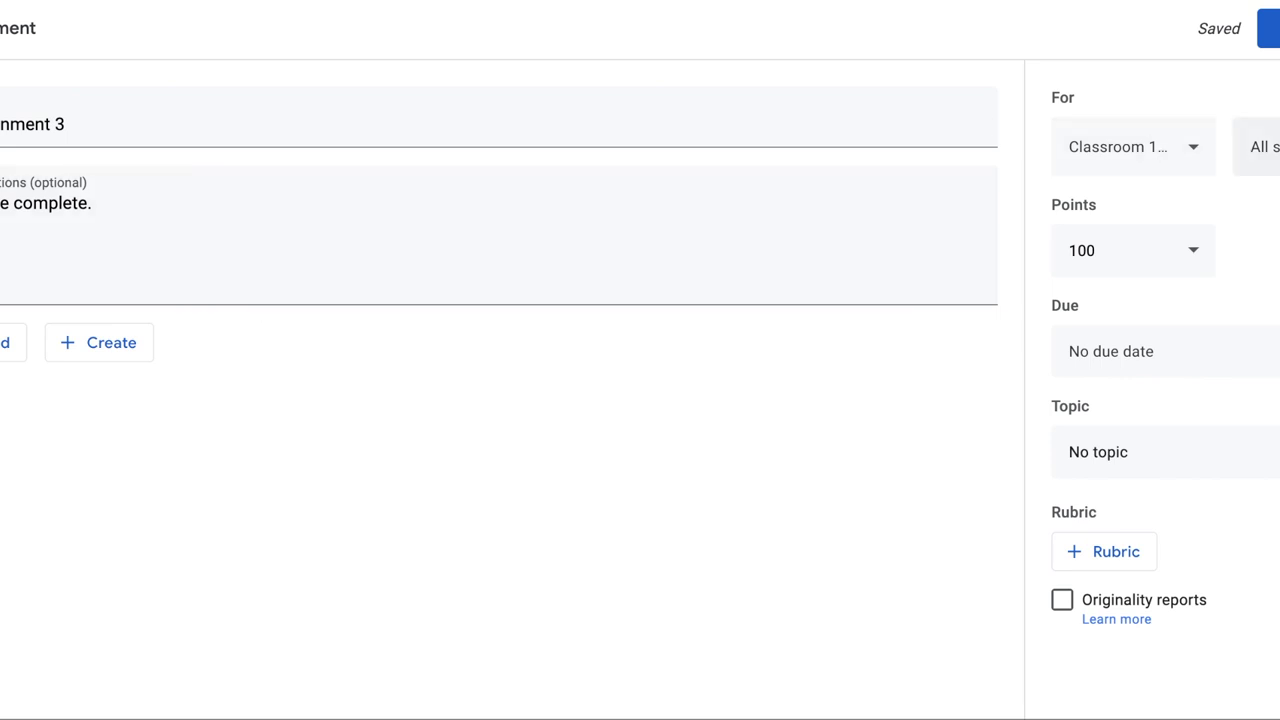
pyautogui.click(1256, 146)
# - Assign Assignment 3 to a single student only and file it under the Reading topic
pyautogui.click(1157, 217)
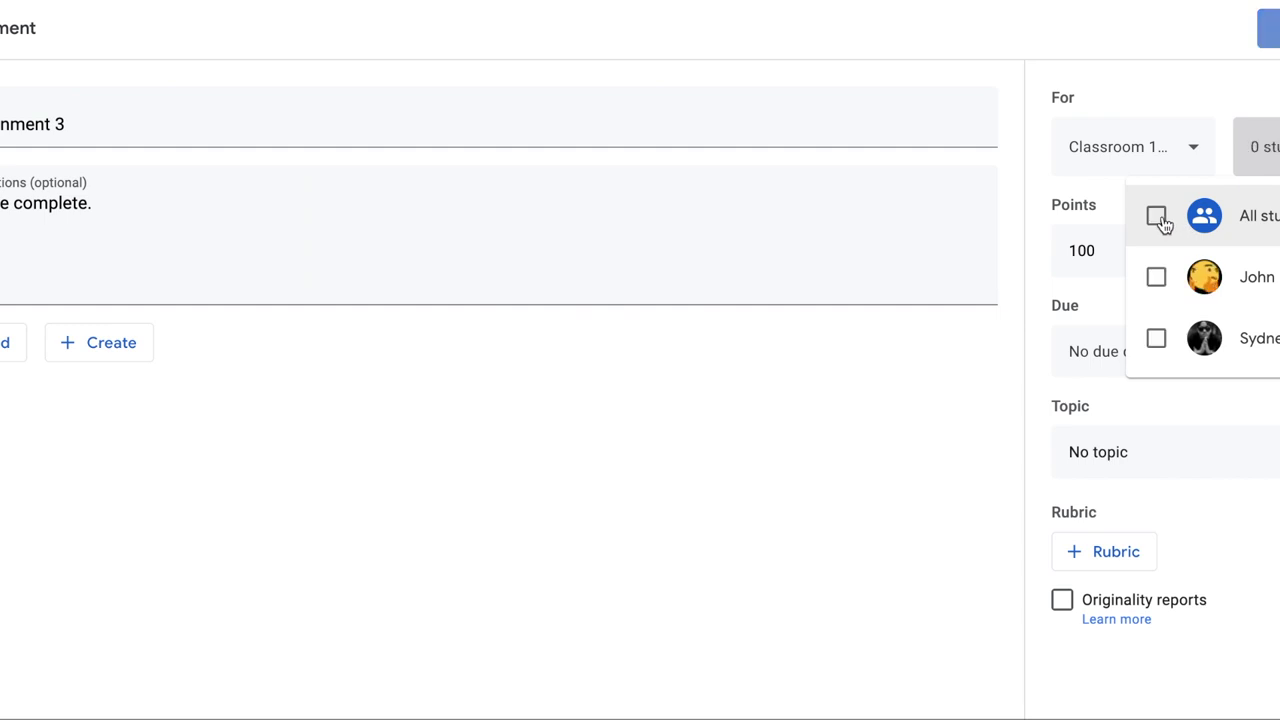
pyautogui.click(1156, 277)
pyautogui.click(953, 410)
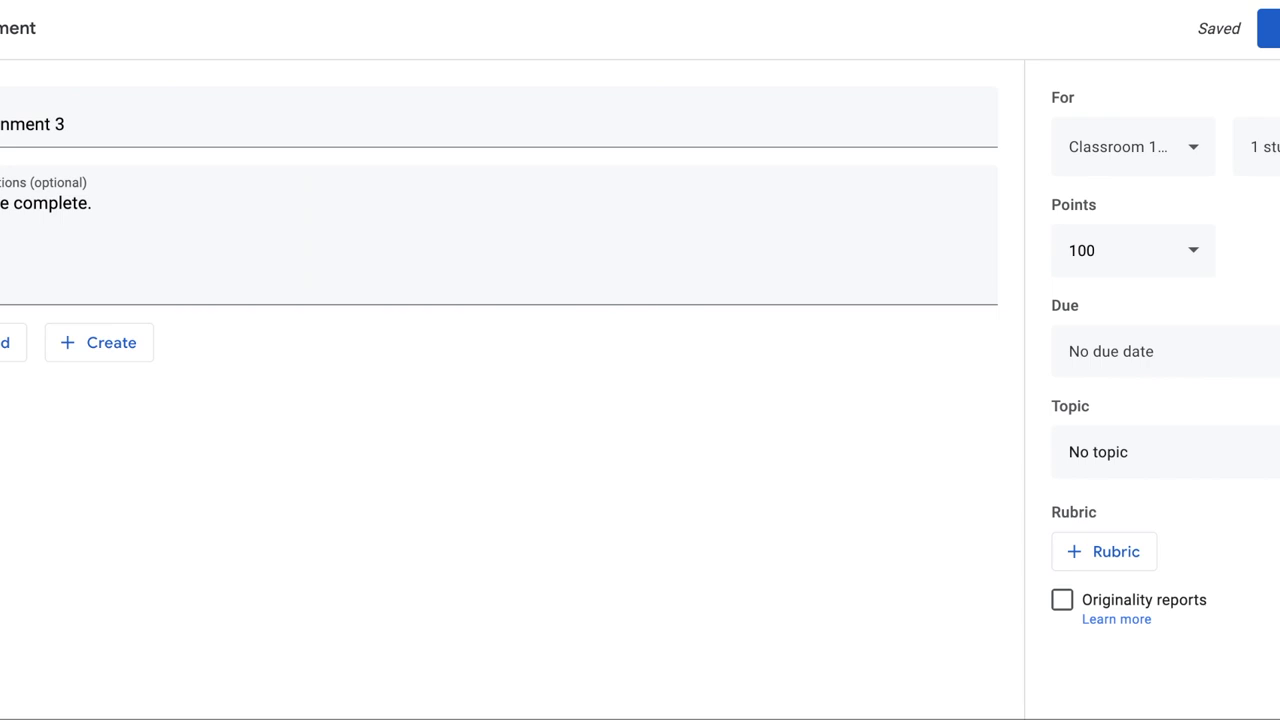
pyautogui.click(1100, 452)
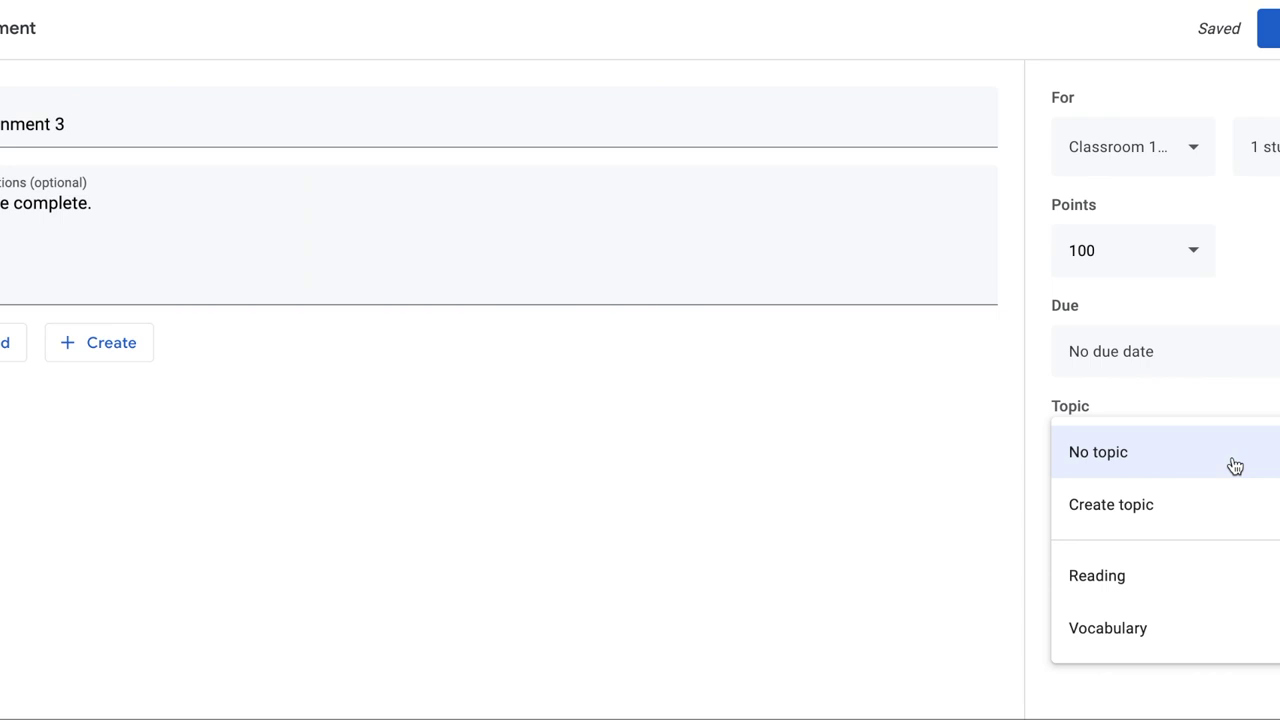
pyautogui.click(1185, 580)
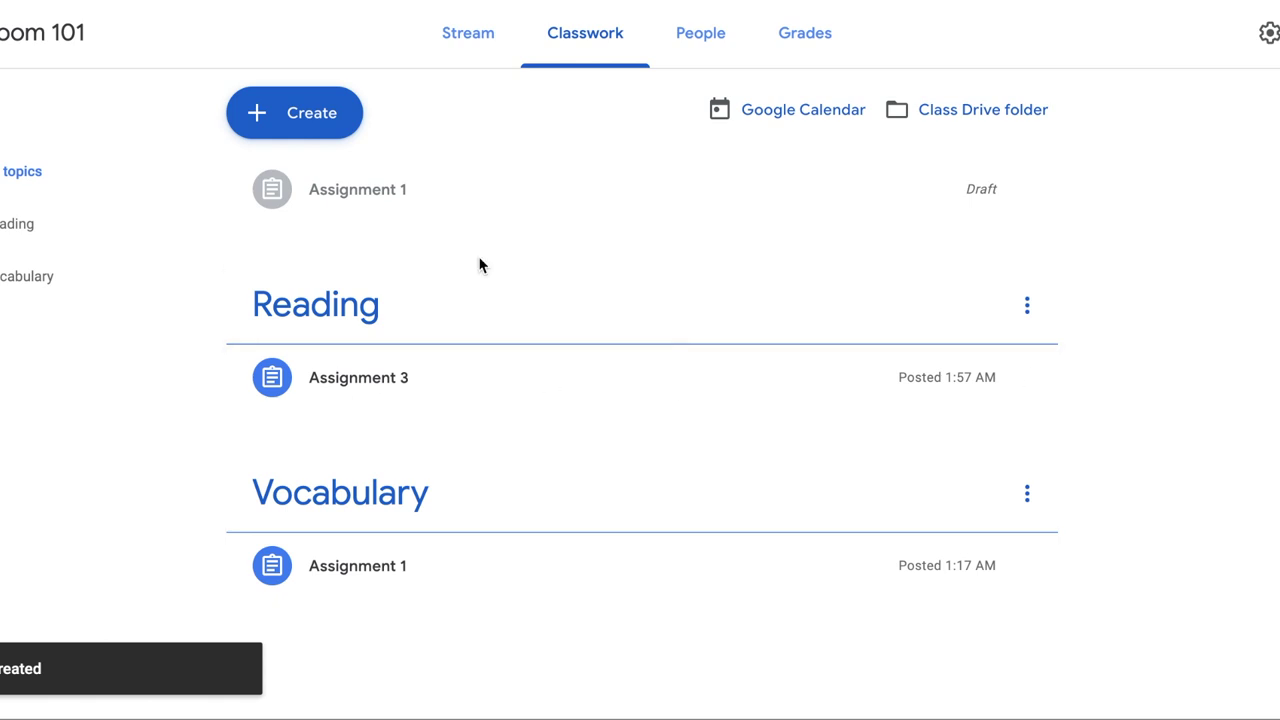
pyautogui.click(400, 384)
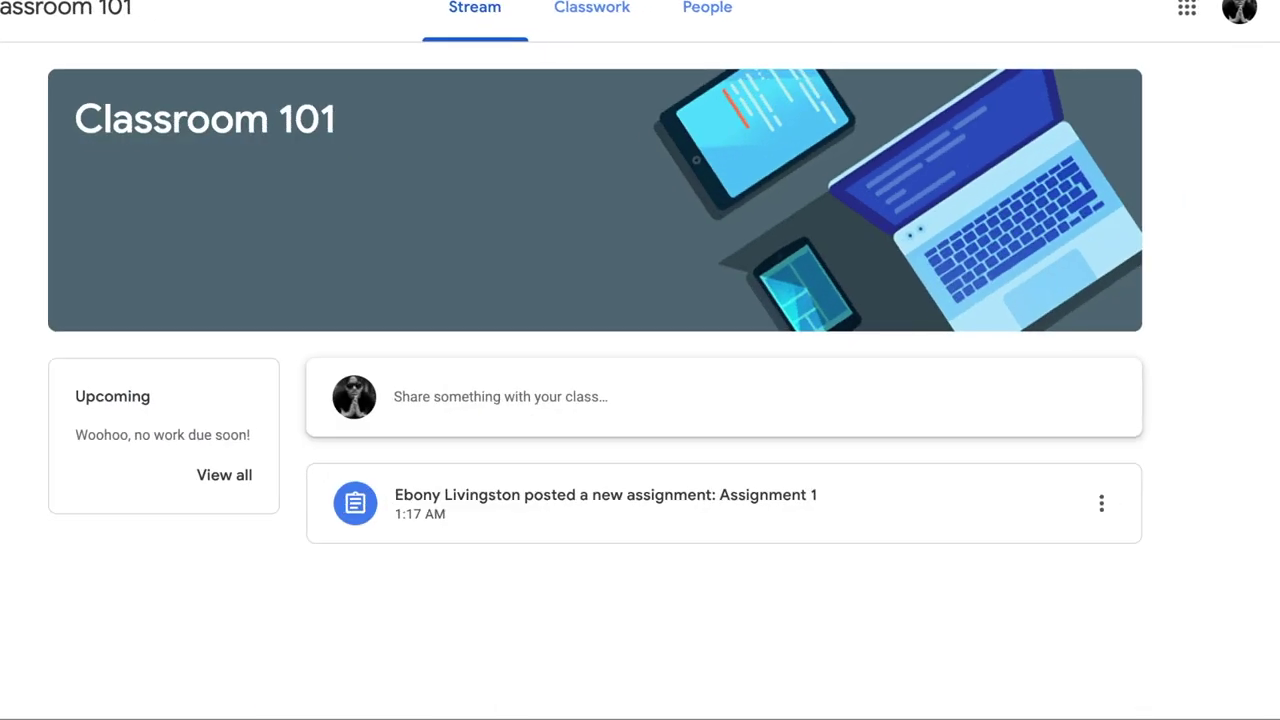
# - Refresh the updated stream and confirm Assignment 3 under Reading: assigned to 1, 0 turned in
pyautogui.click(600, 8)
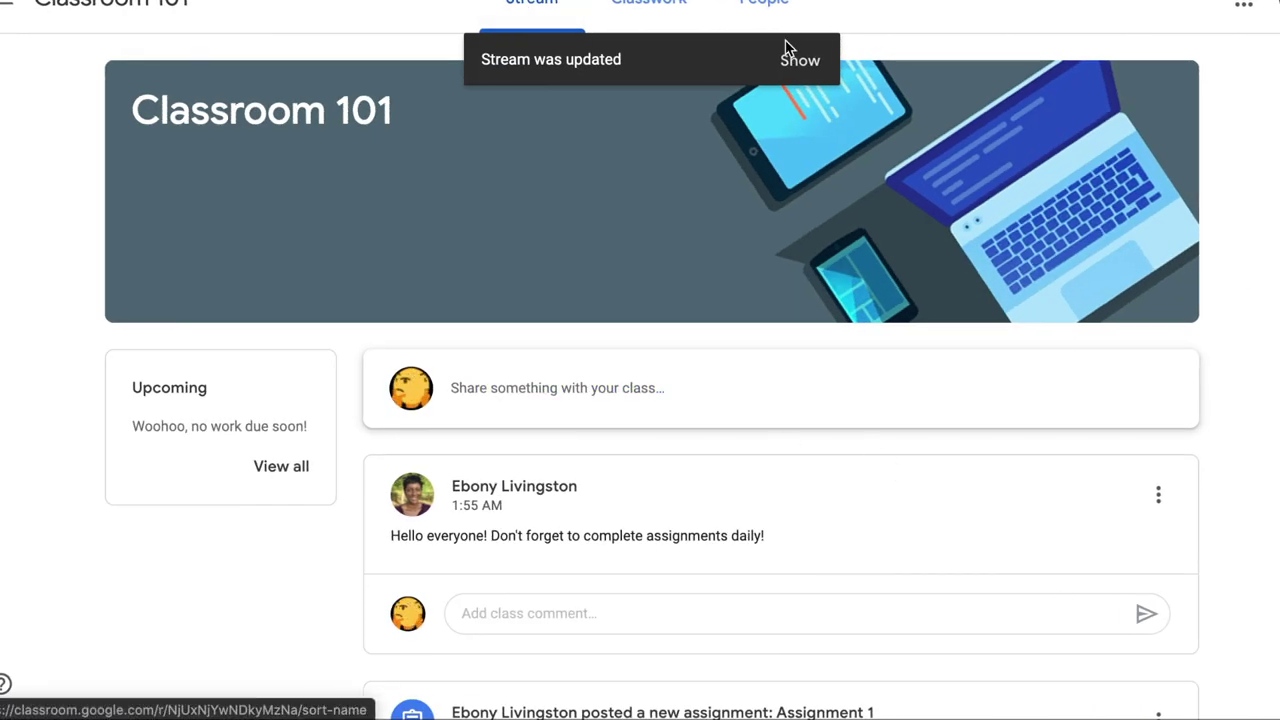
pyautogui.click(795, 60)
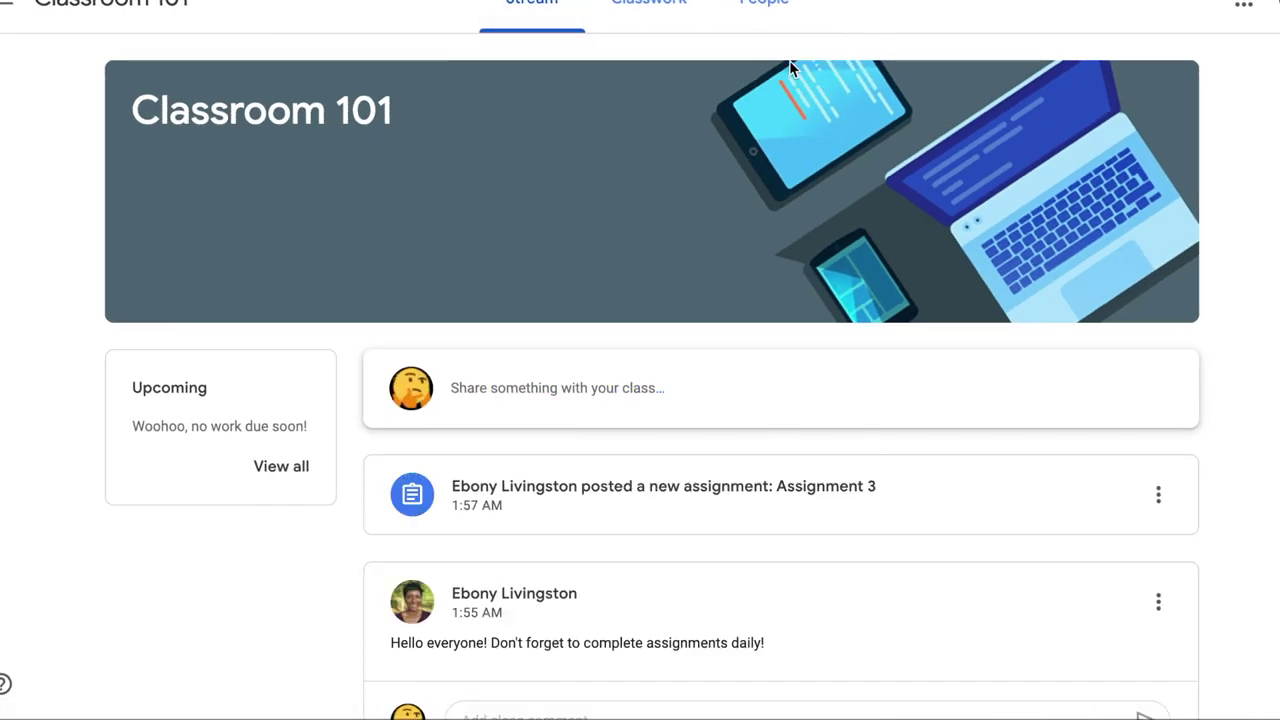
pyautogui.click(660, 5)
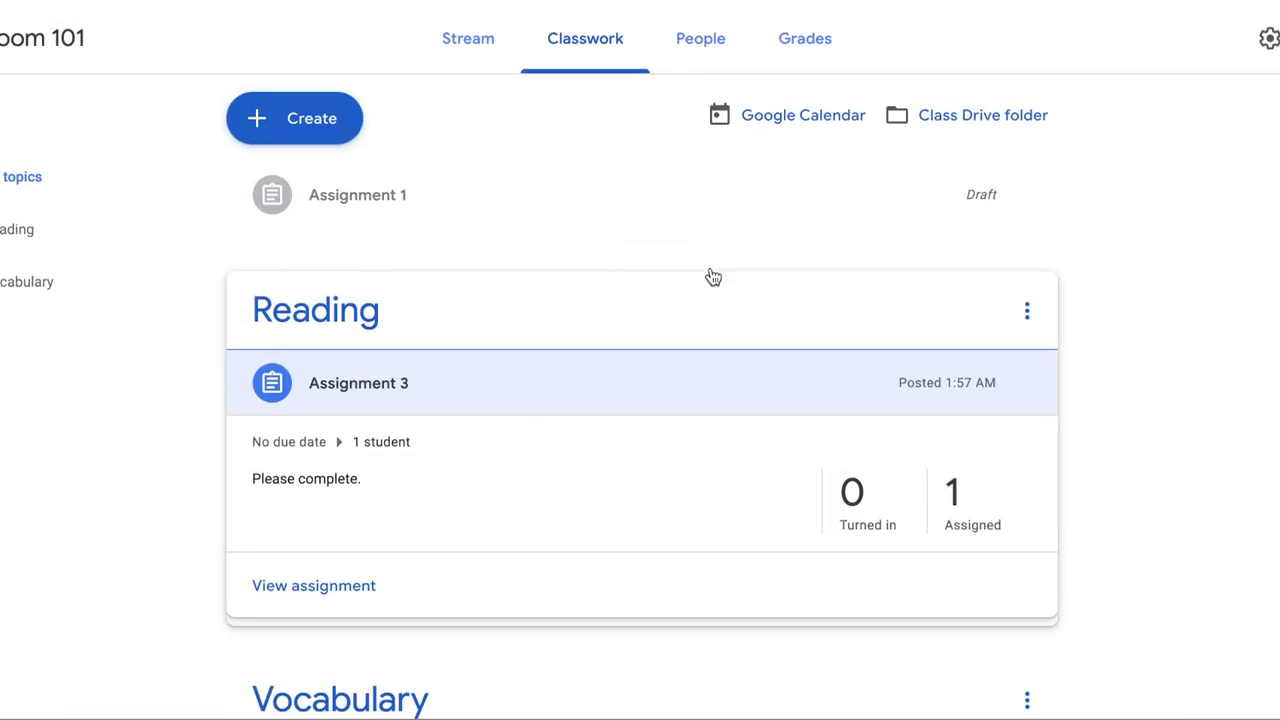
pyautogui.scroll(-2, 711, 277)
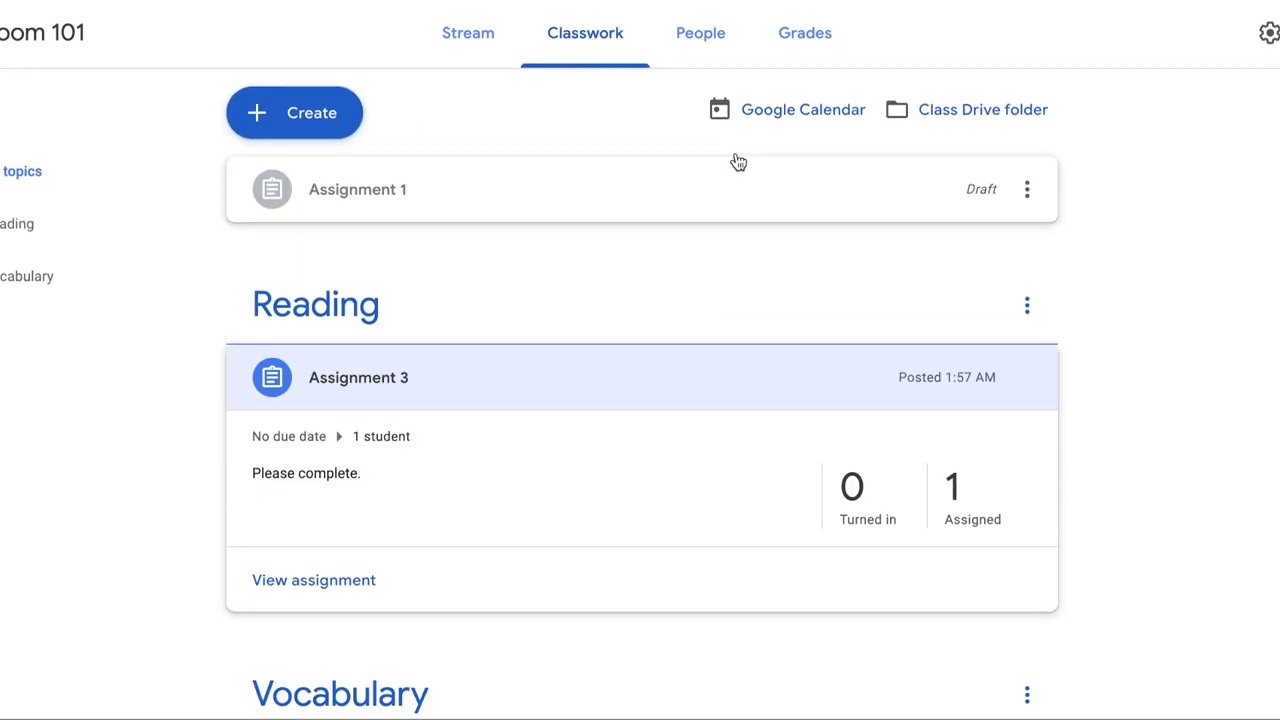
pyautogui.click(806, 38)
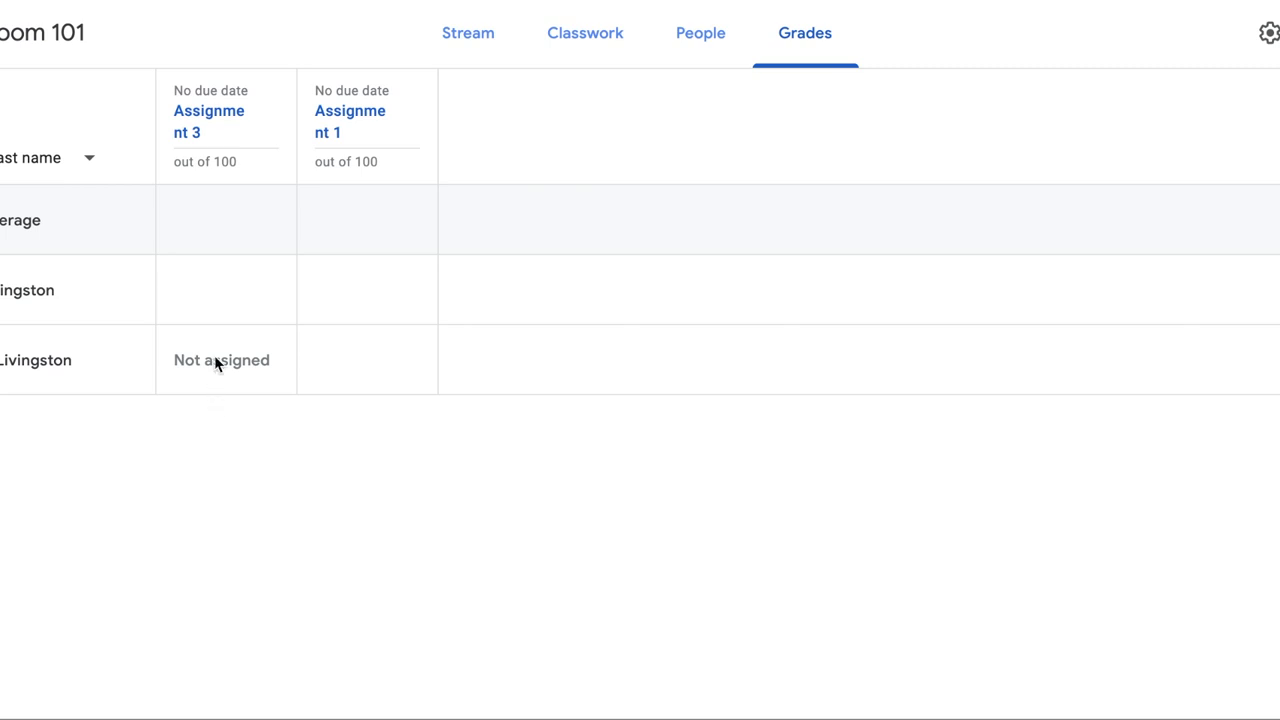
pyautogui.moveTo(209, 121)
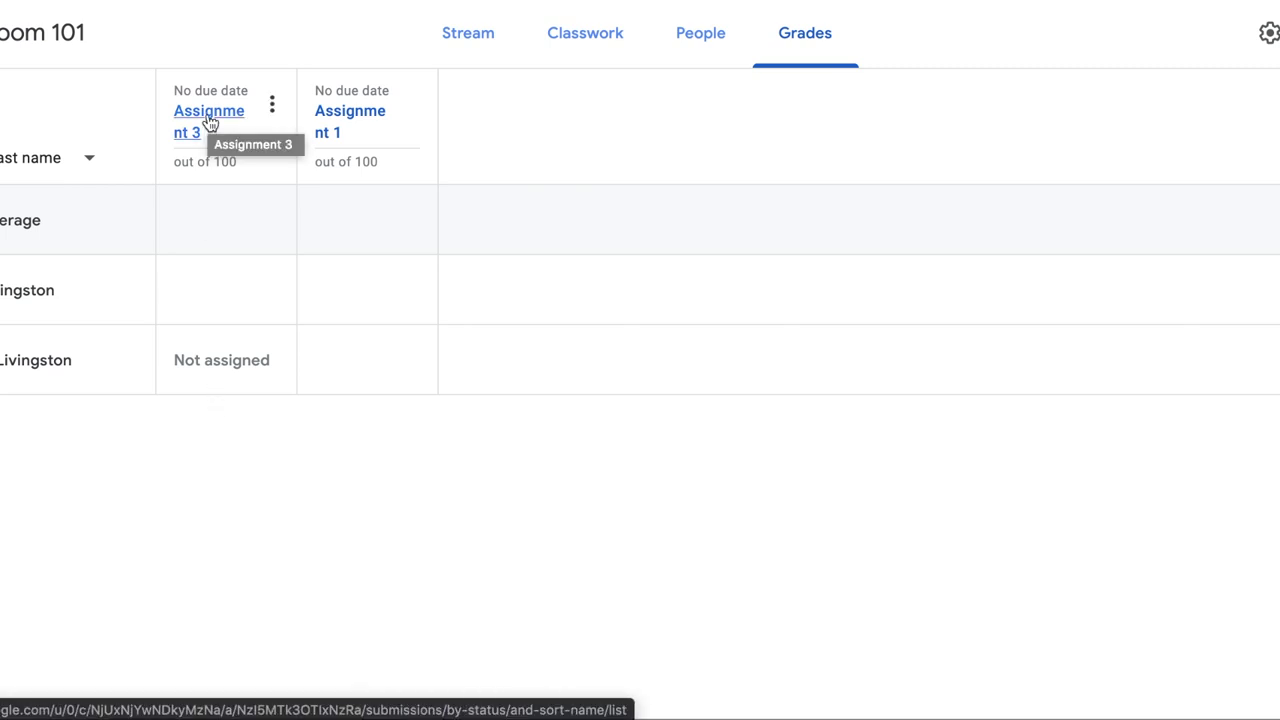
pyautogui.click(210, 121)
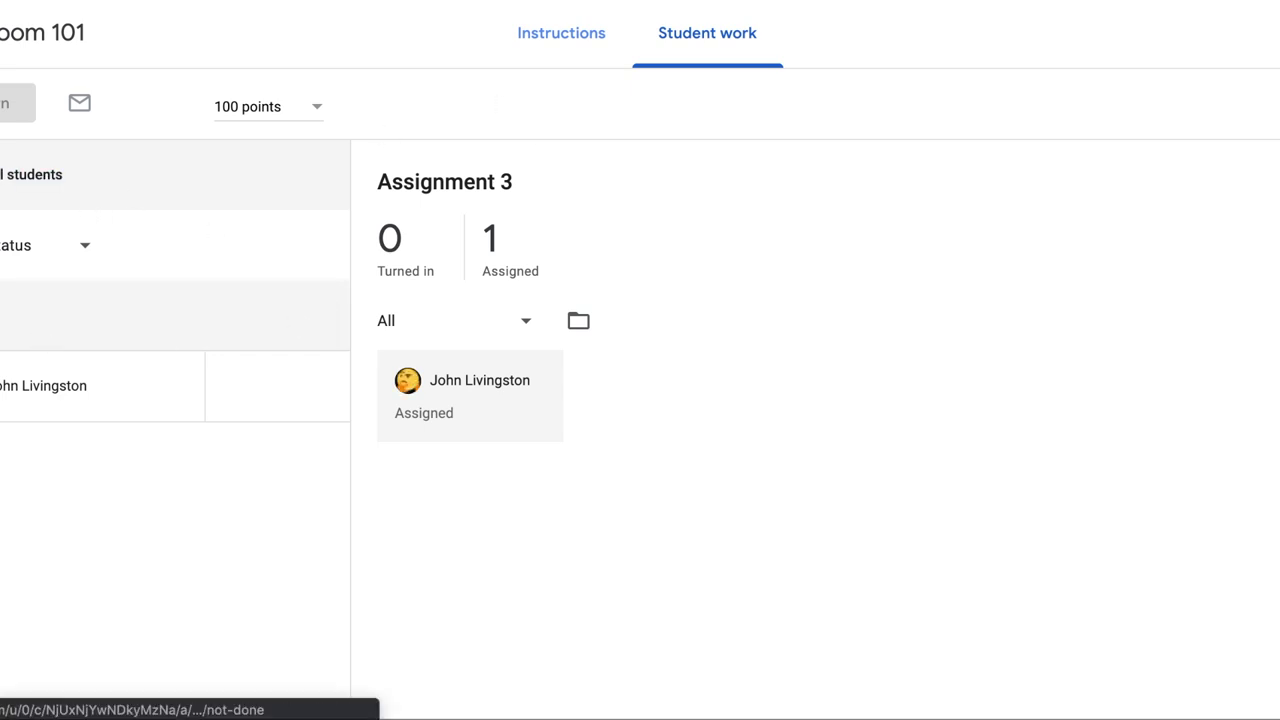
pyautogui.click(563, 43)
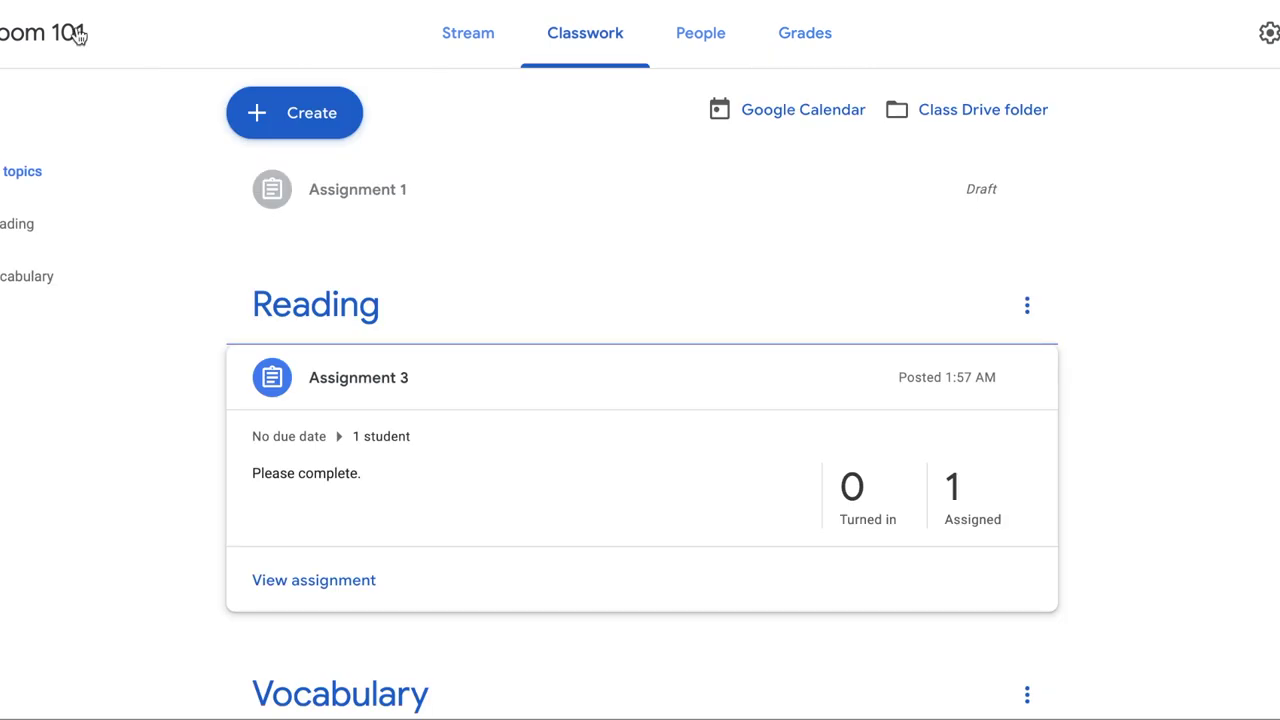
# - Navigate from the class stream through the main menu to the account Settings page
pyautogui.click(472, 44)
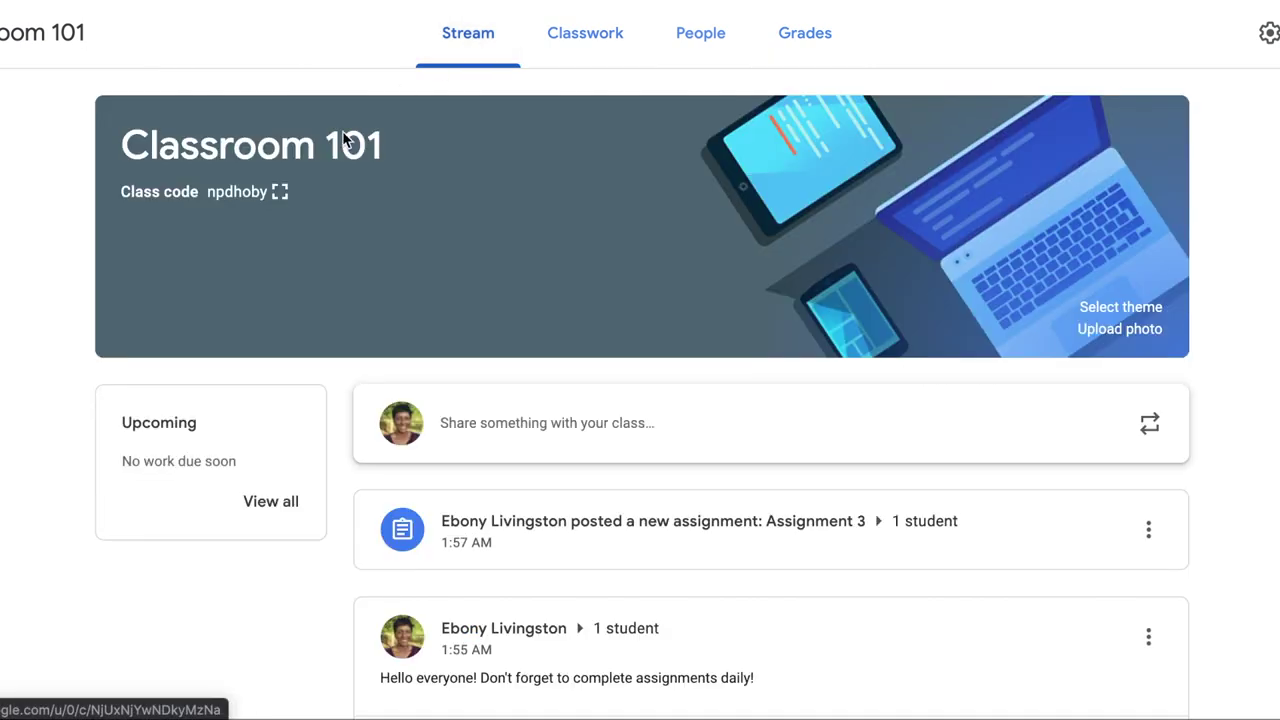
pyautogui.scroll(-2, 491, 280)
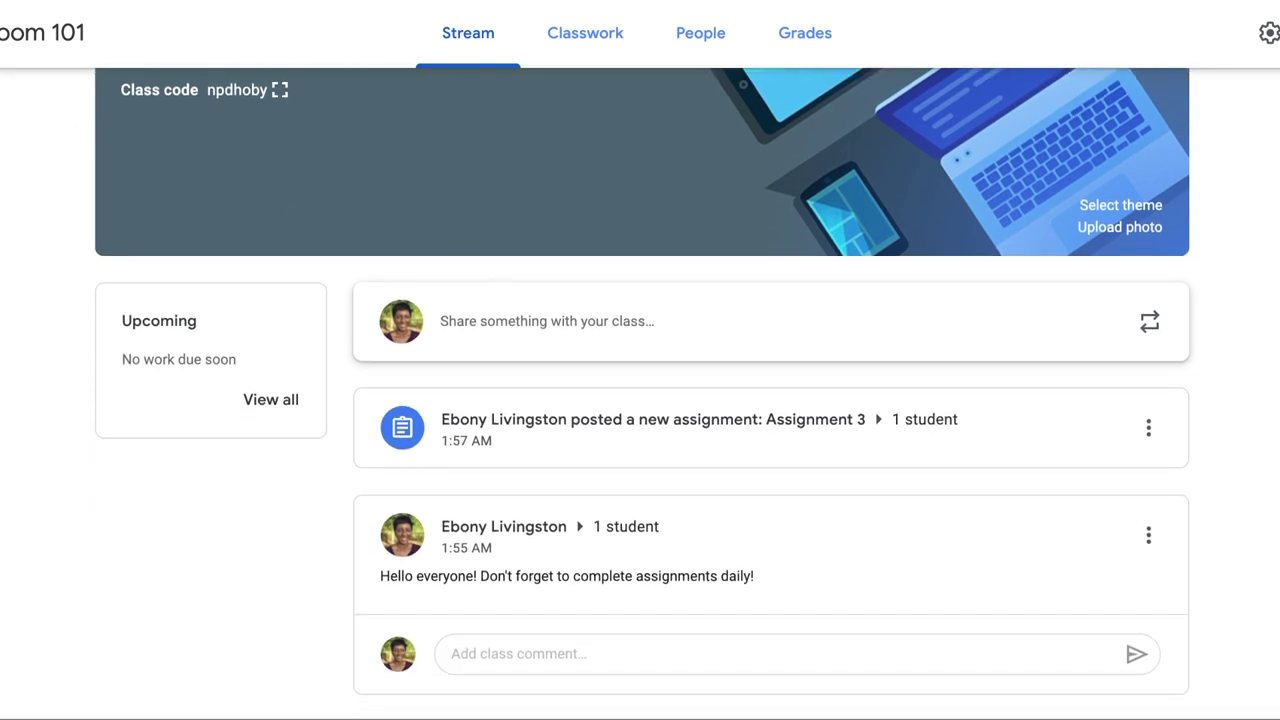
pyautogui.click(10, 33)
pyautogui.scroll(-3, 90, 400)
pyautogui.scroll(-3, 90, 400)
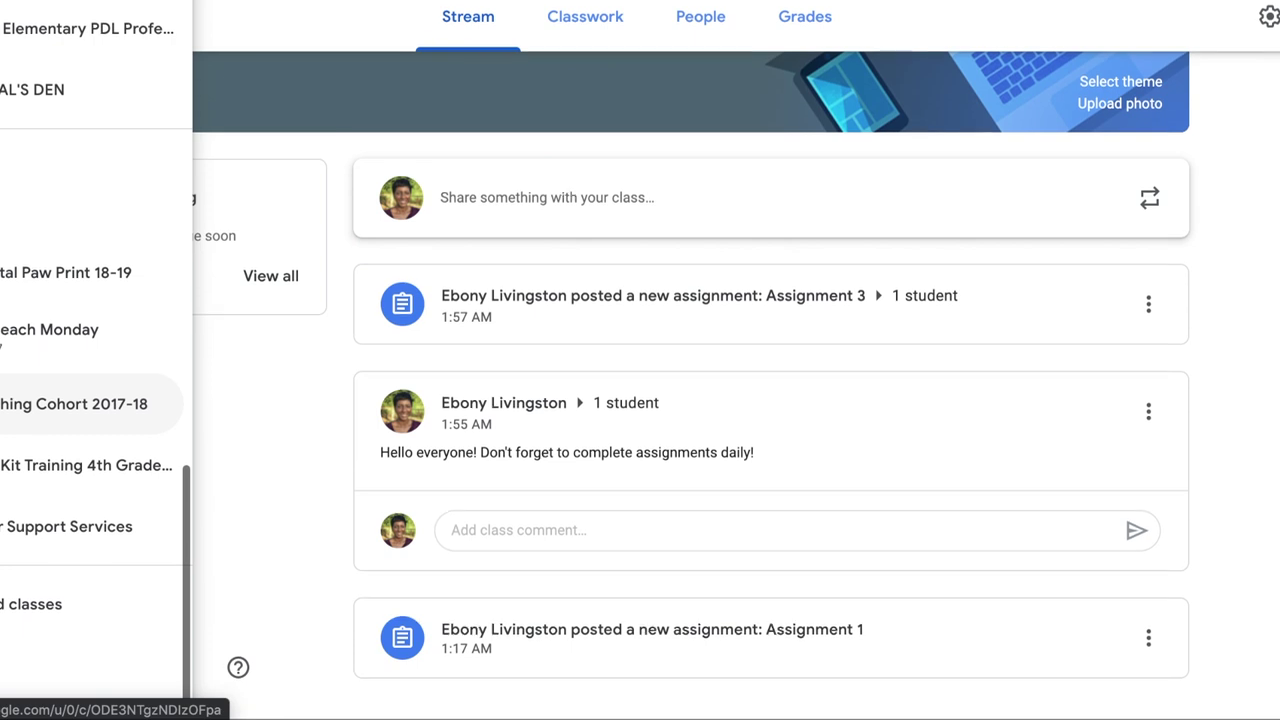
pyautogui.click(90, 680)
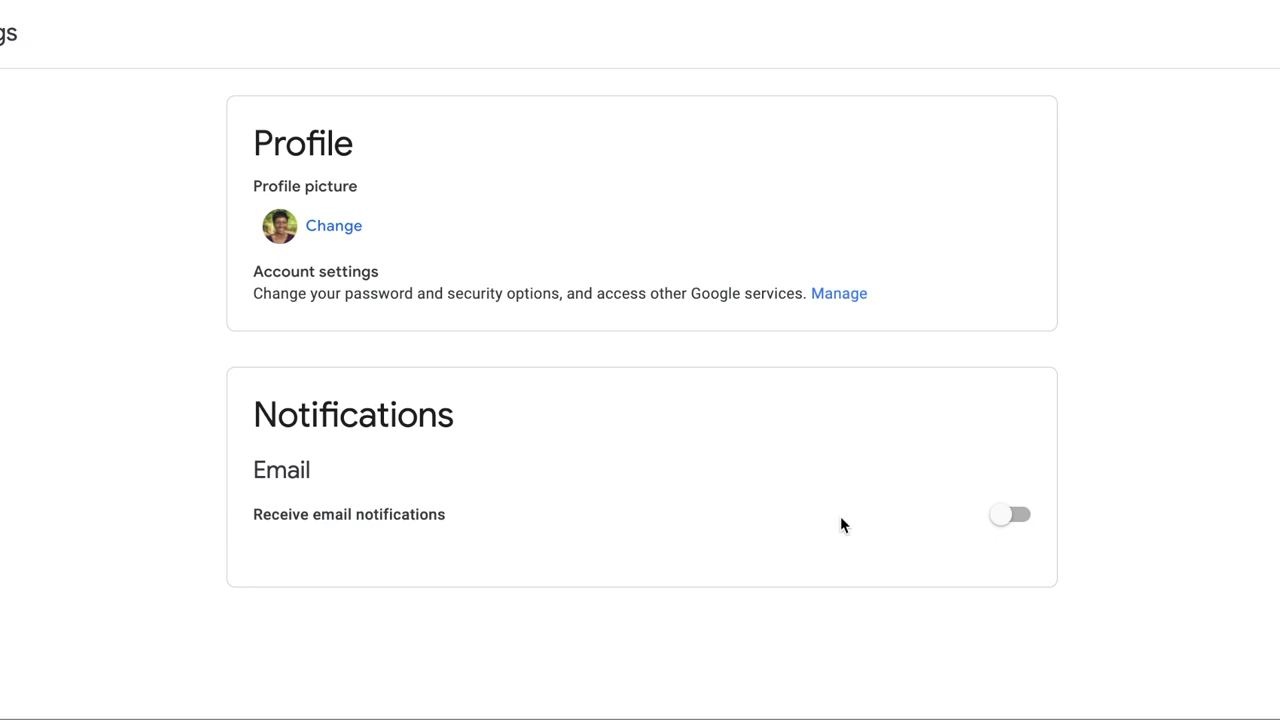
# - Switch on email notifications and scroll through the individual notification options
pyautogui.click(1007, 516)
pyautogui.scroll(-4, 842, 520)
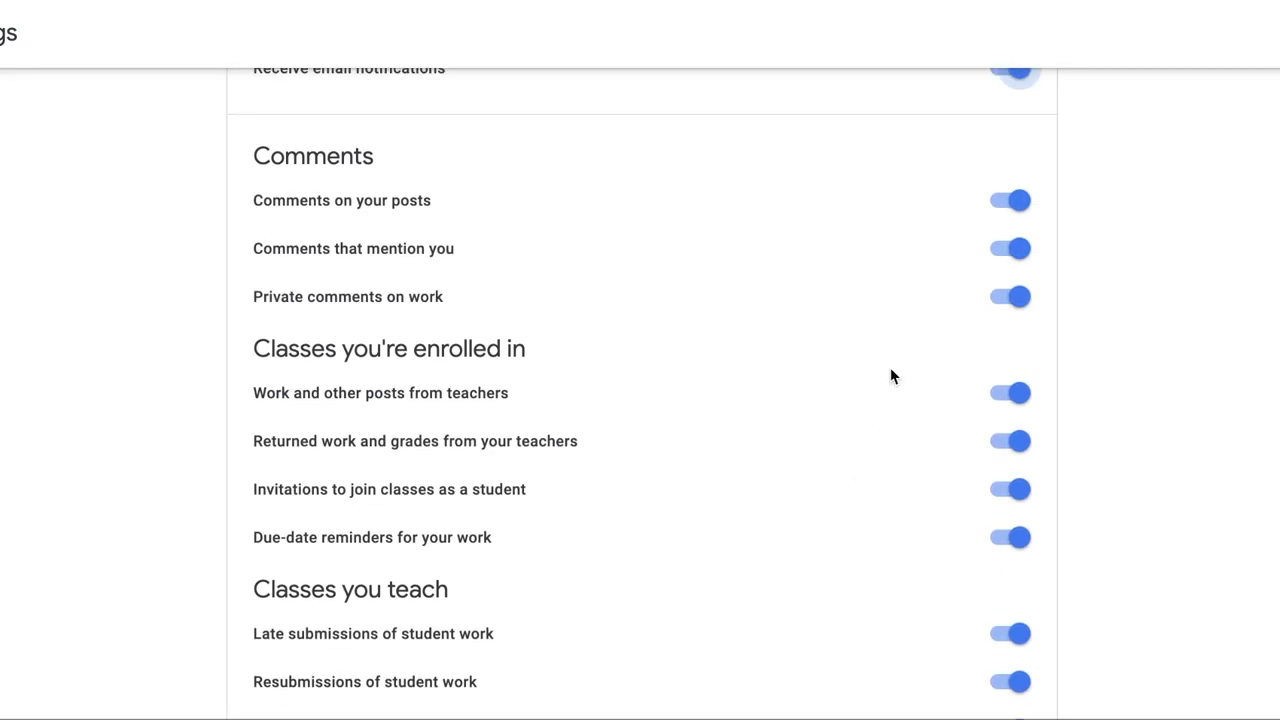
pyautogui.scroll(-2, 926, 622)
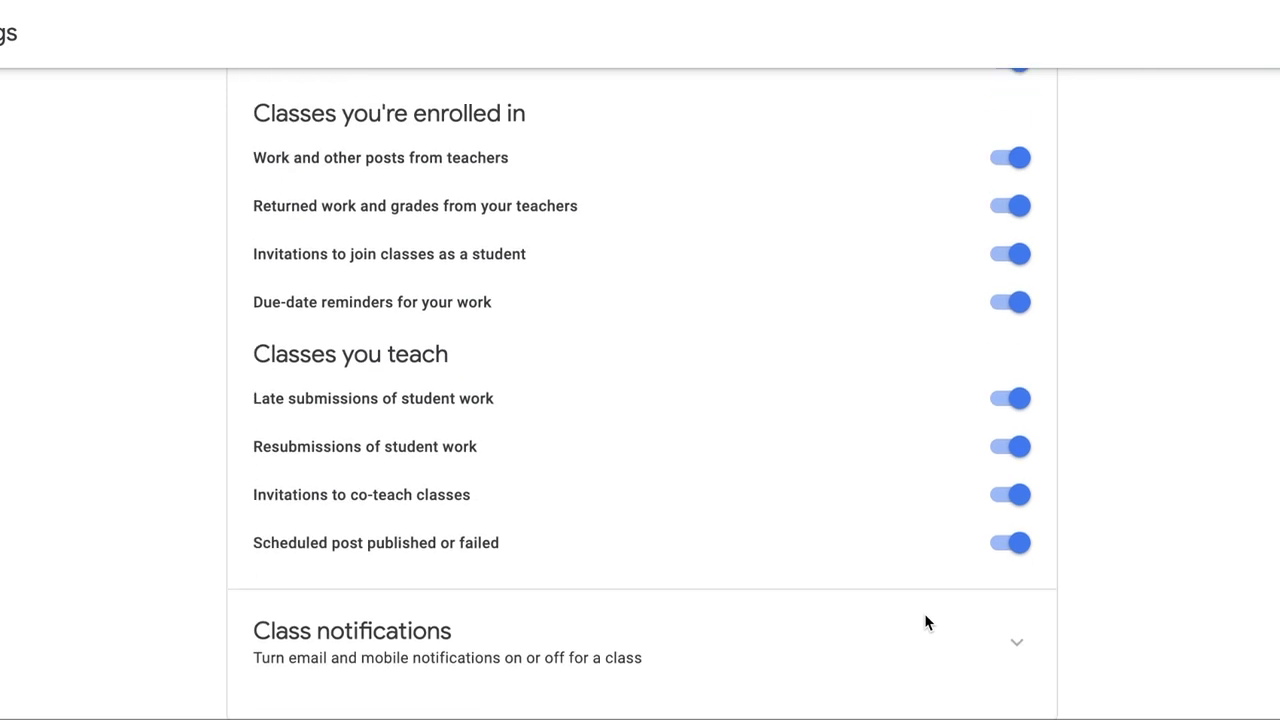
pyautogui.scroll(-1, 924, 622)
pyautogui.scroll(2, 926, 623)
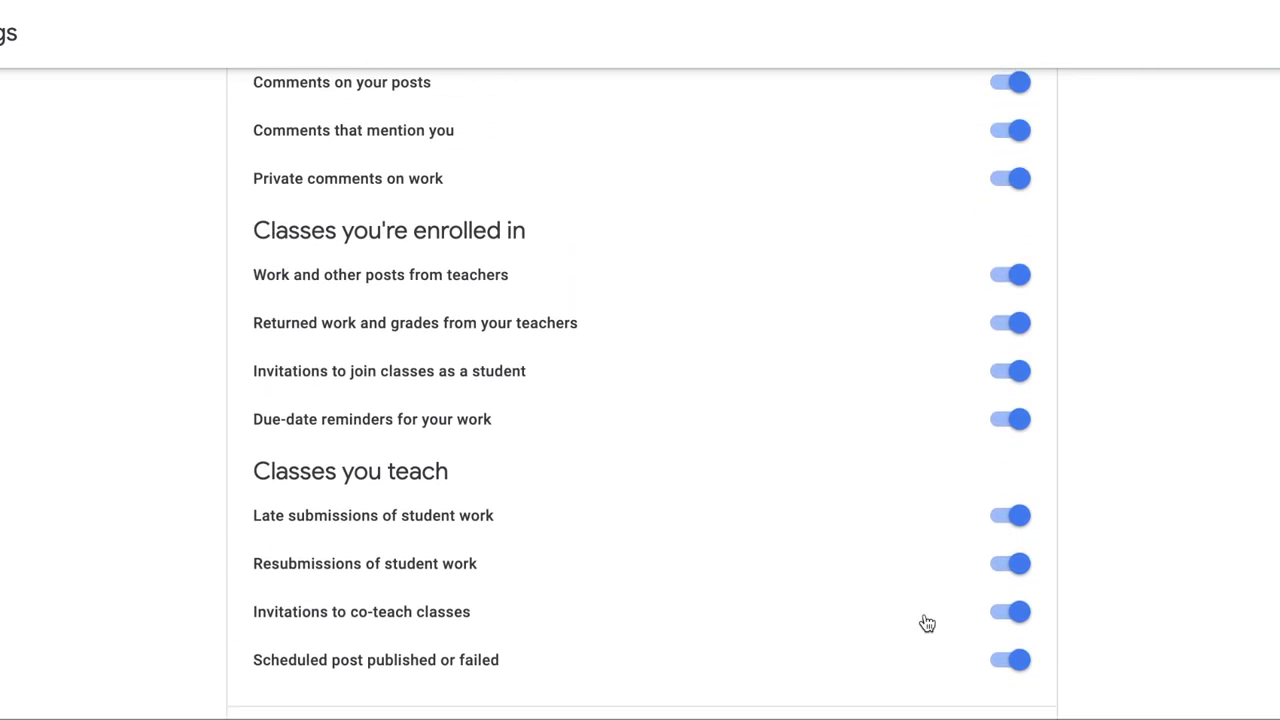
pyautogui.scroll(4, 924, 622)
pyautogui.scroll(2, 924, 613)
# - Toggle email notifications off, on again to recheck the options, then leave them off
pyautogui.click(1012, 516)
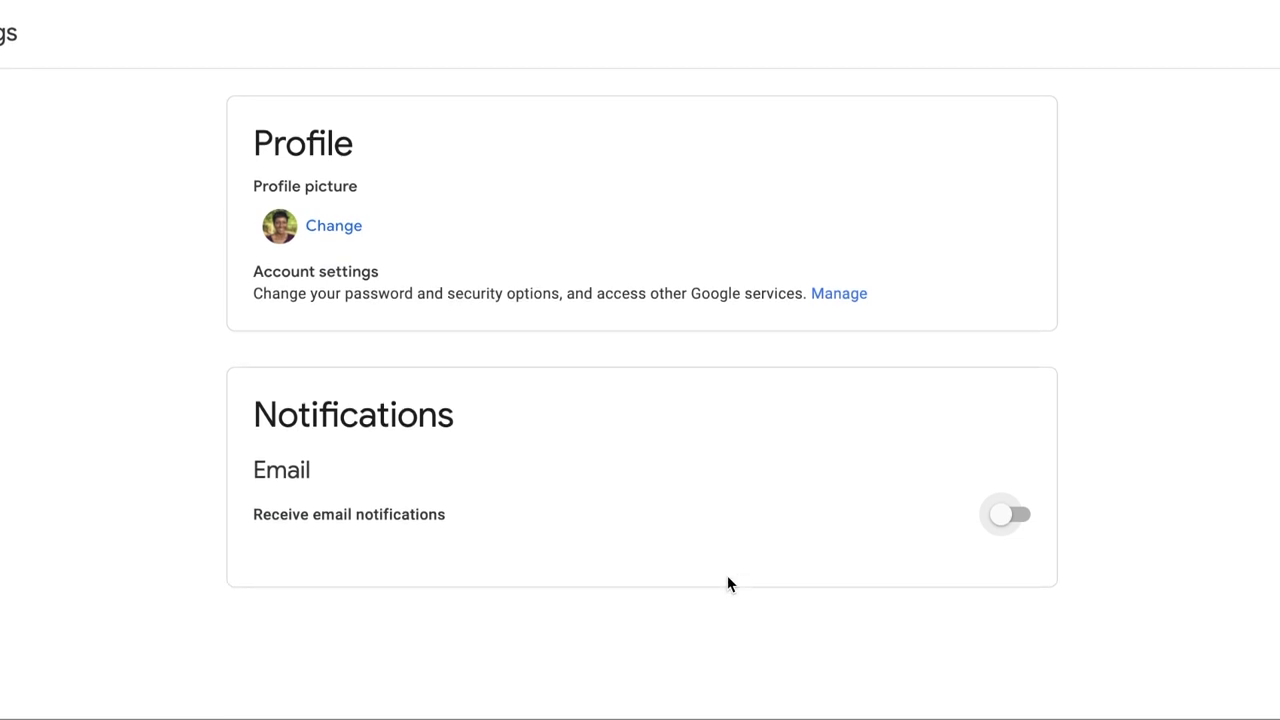
pyautogui.click(1003, 517)
pyautogui.scroll(-5, 894, 558)
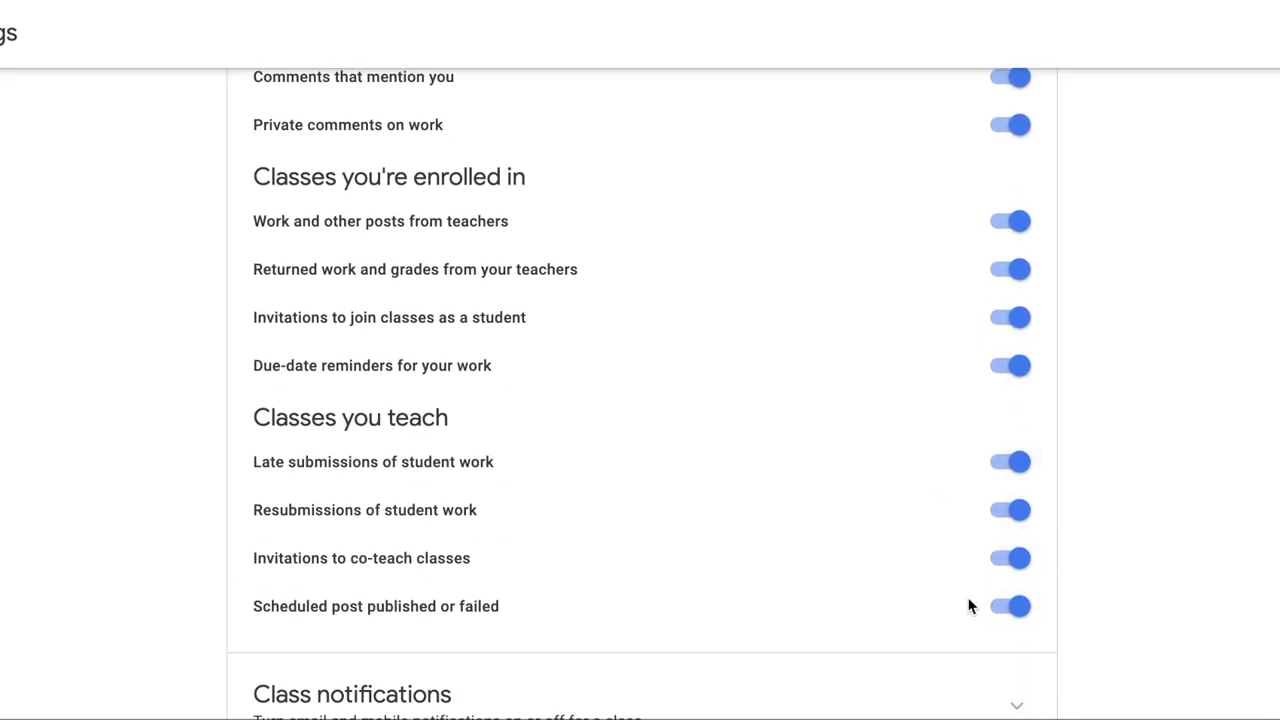
pyautogui.scroll(-2, 962, 603)
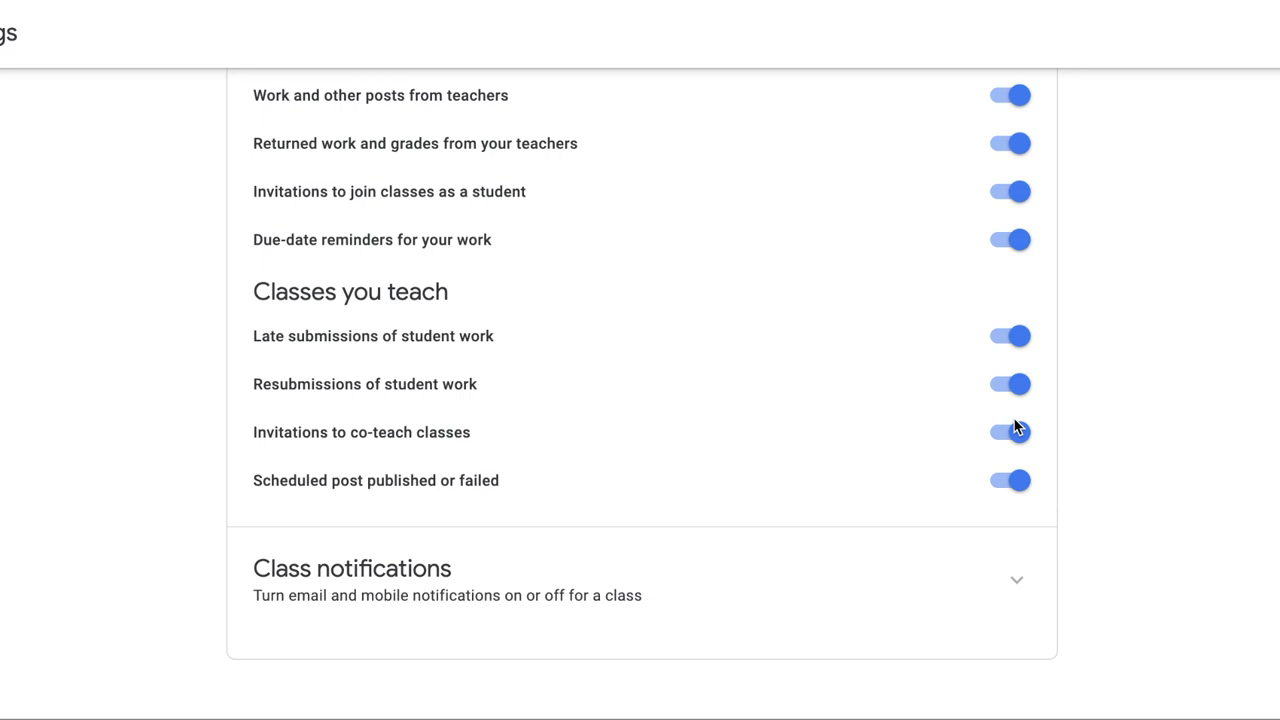
pyautogui.scroll(10, 963, 334)
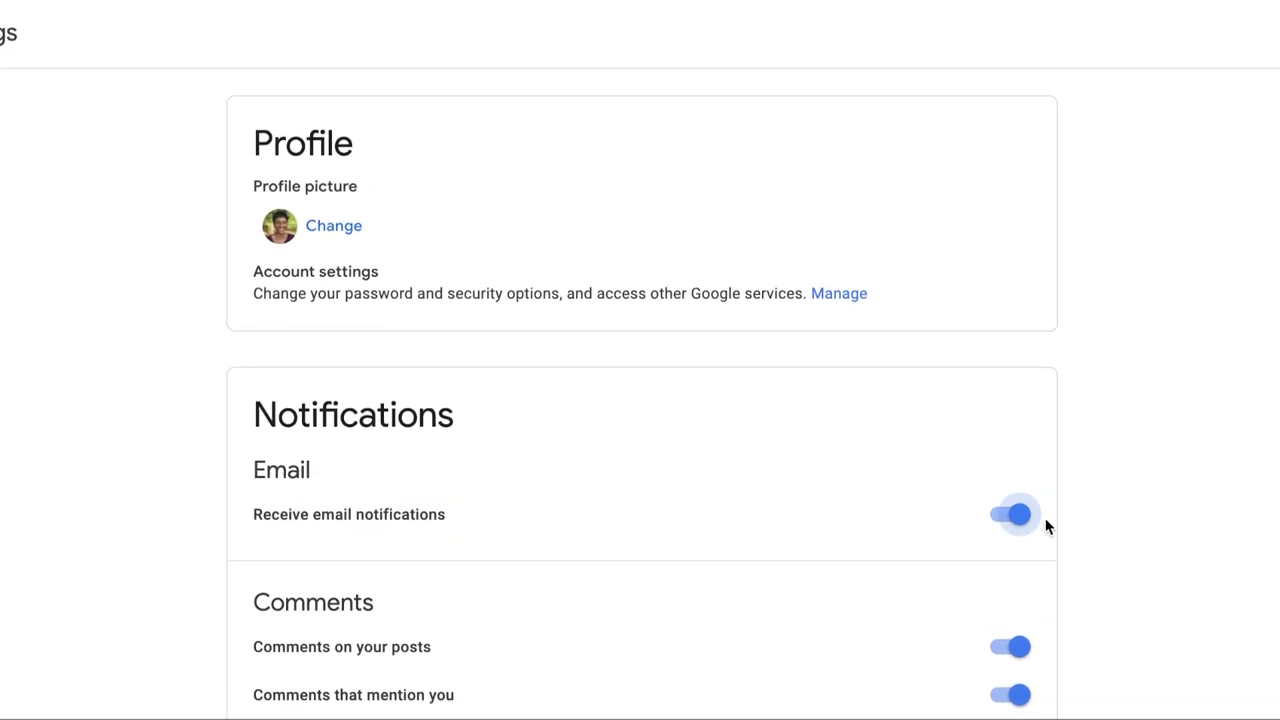
pyautogui.click(1008, 516)
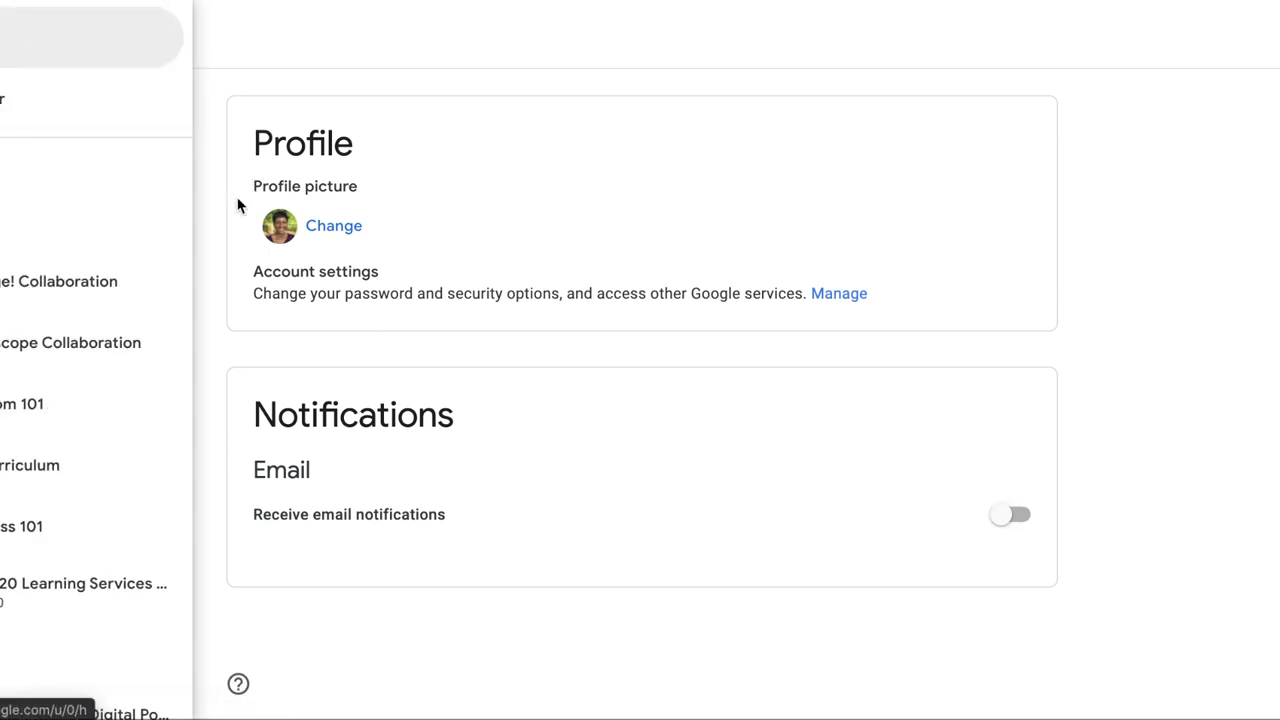
# - Go back with Alt+Left to the Classroom 101 stream showing Assignment 3 and the announcement
pyautogui.hotkey('alt', 'Left')
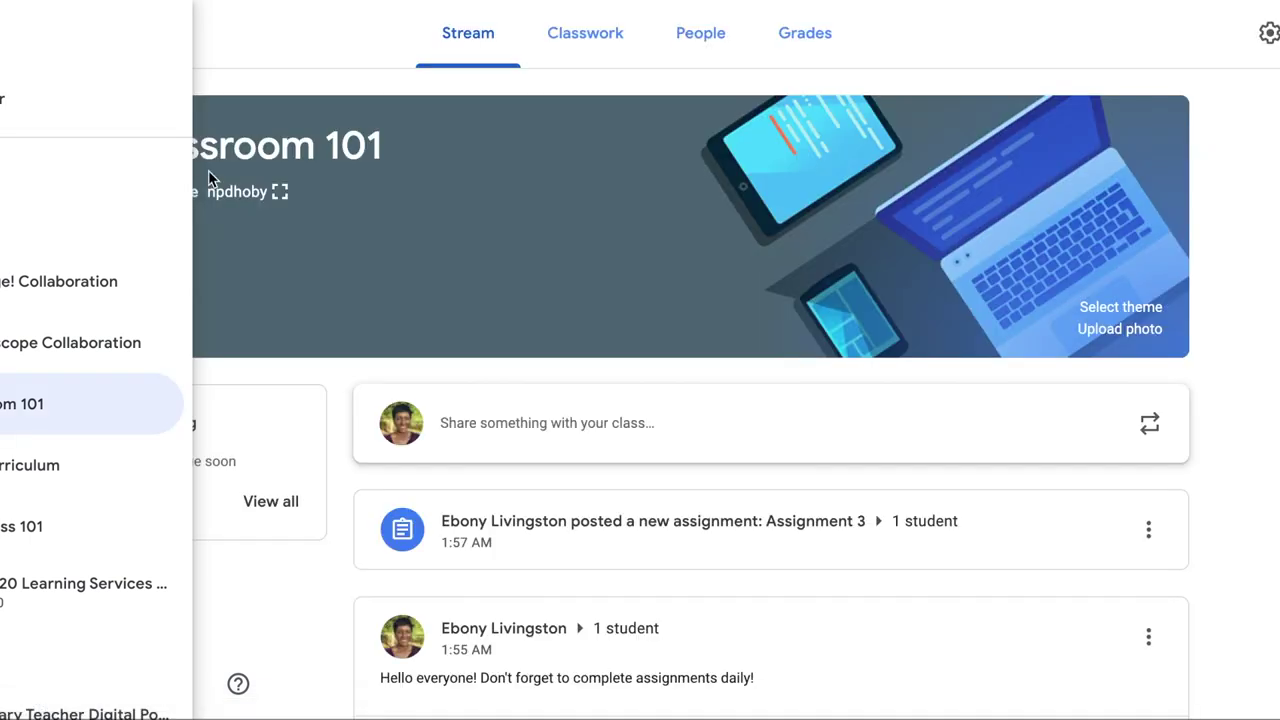